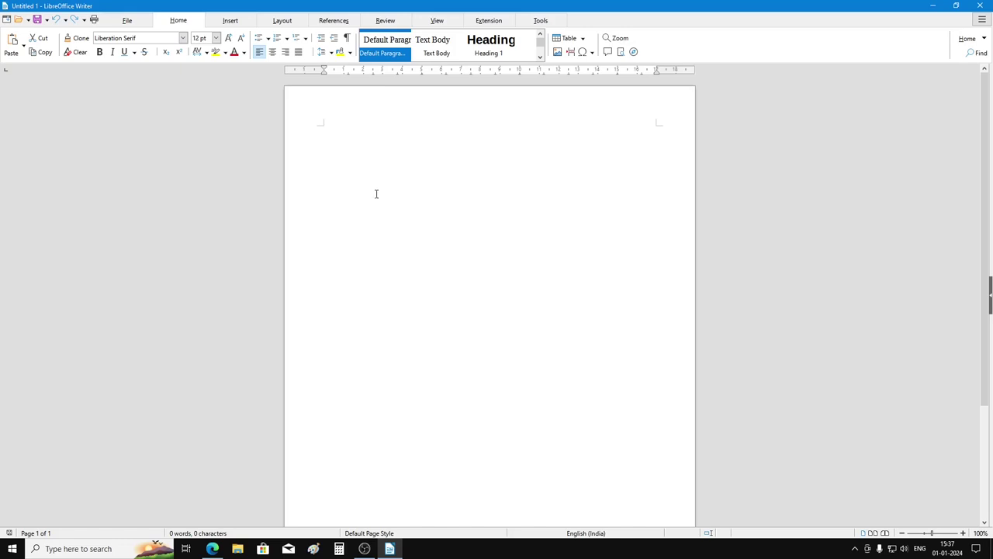
Open the Word document file-sample_500kB from the Downloads folder, with the file type filter set to Word 2007–365 (*.docx)
left_click(128, 21)
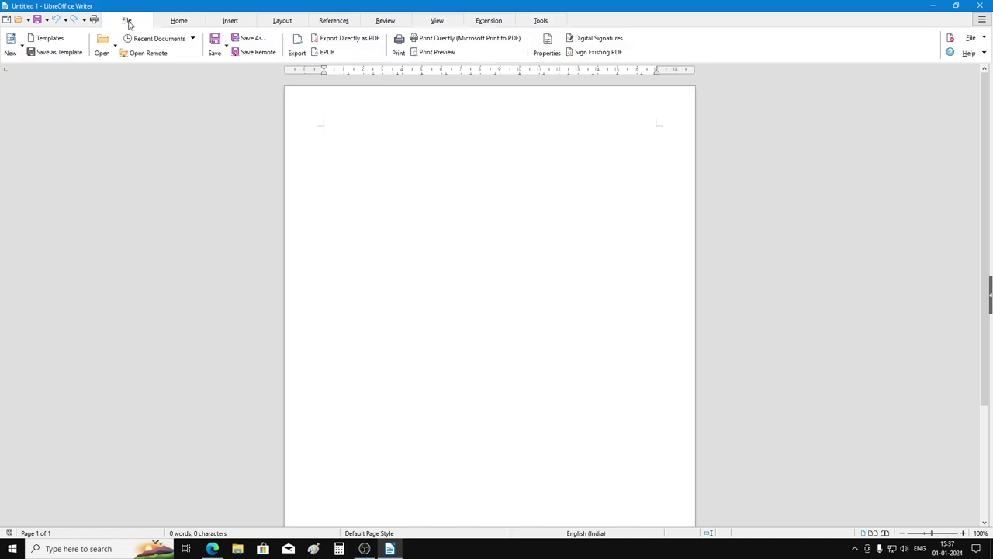
left_click(102, 44)
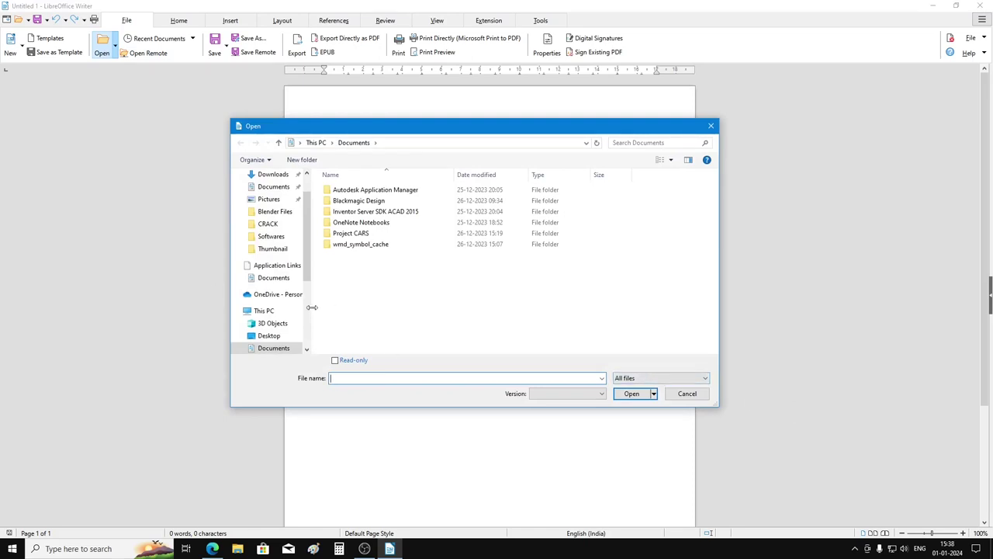
left_click_drag(311, 307, 326, 307)
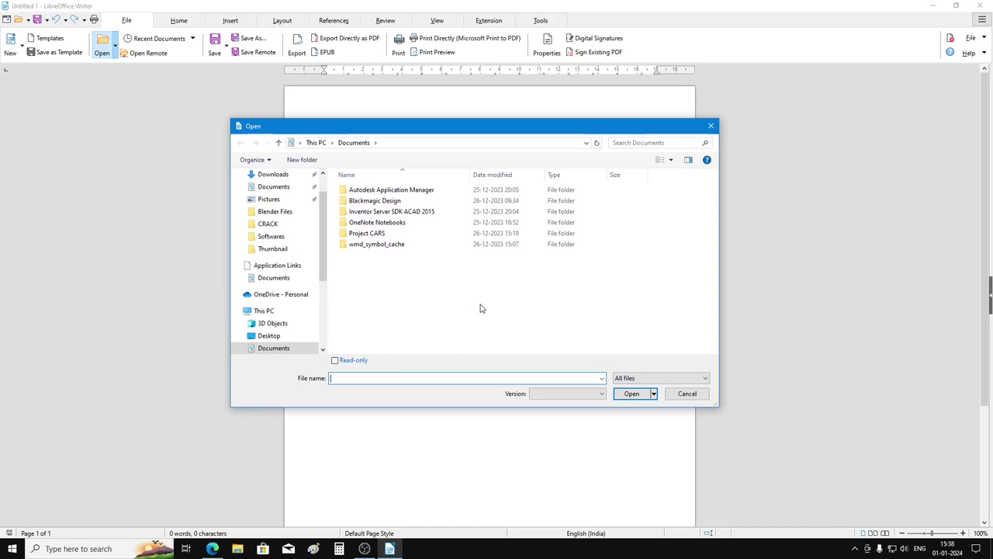
left_click(272, 175)
left_click(360, 227)
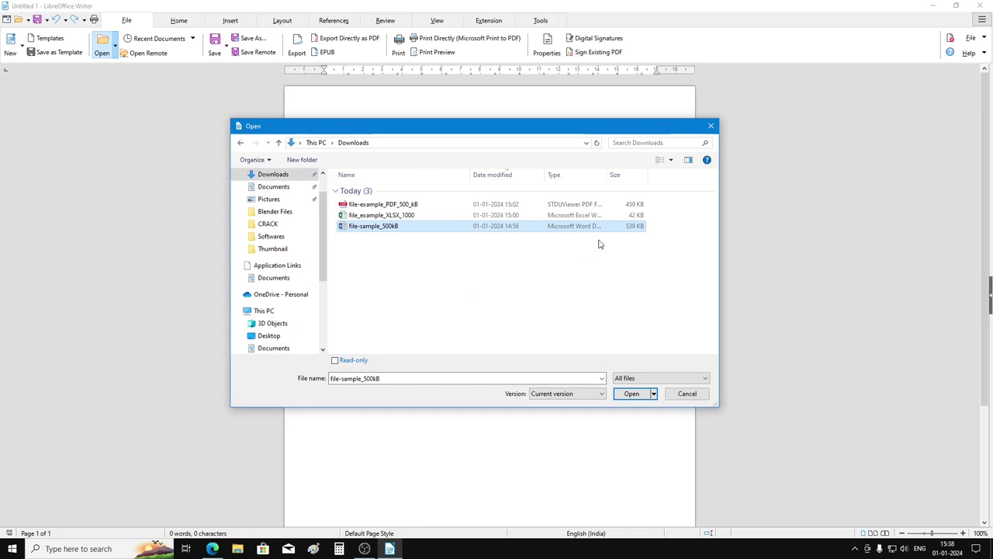
left_click_drag(606, 174, 661, 175)
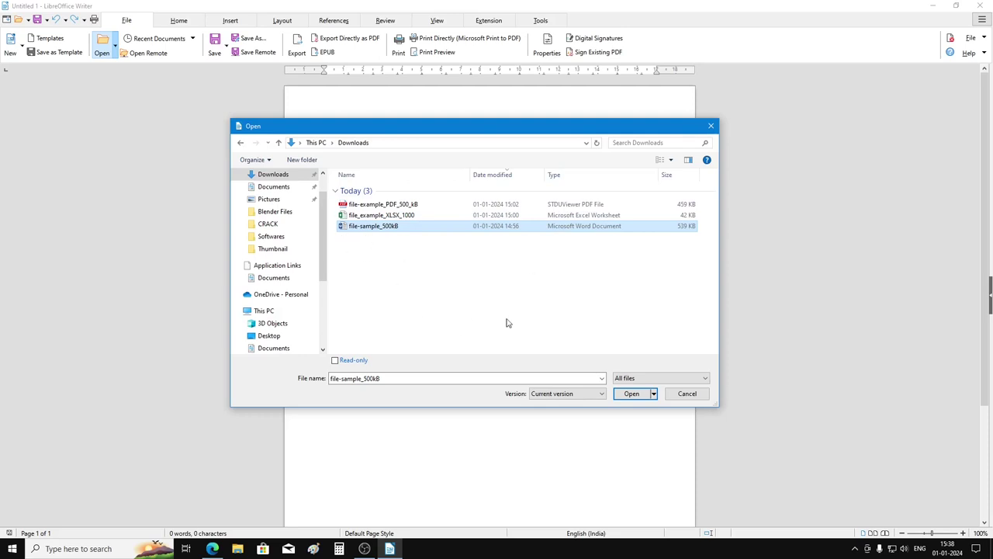
left_click(701, 381)
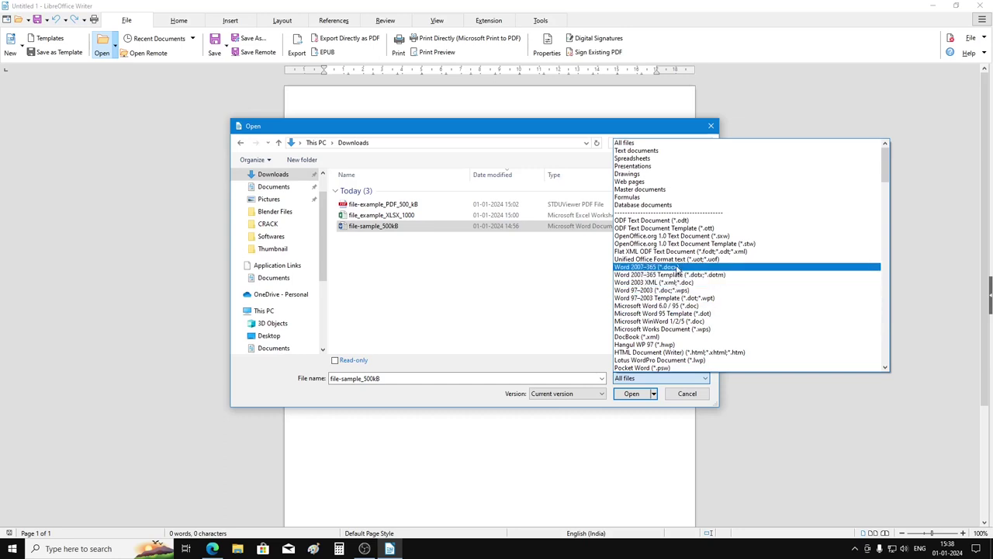
left_click(679, 268)
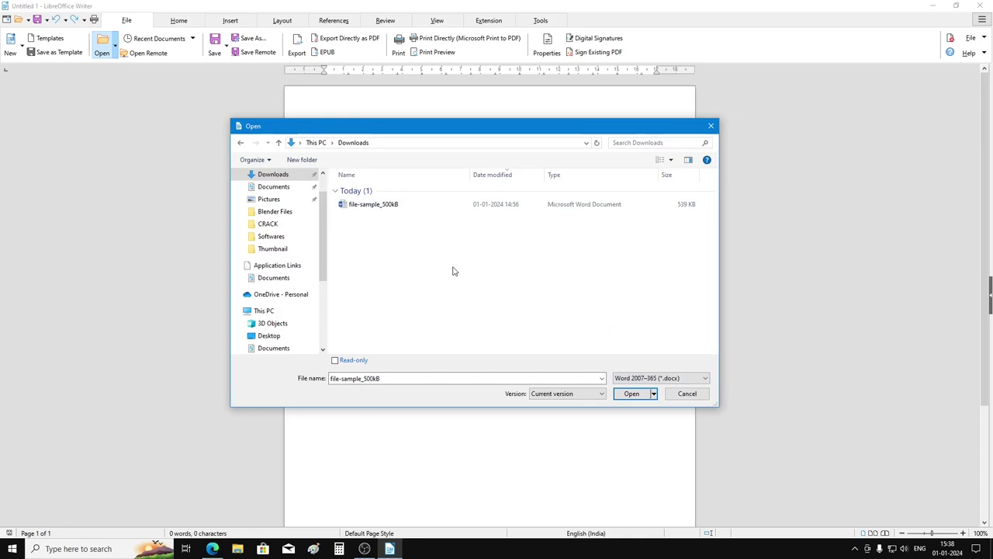
left_click(374, 211)
left_click(632, 394)
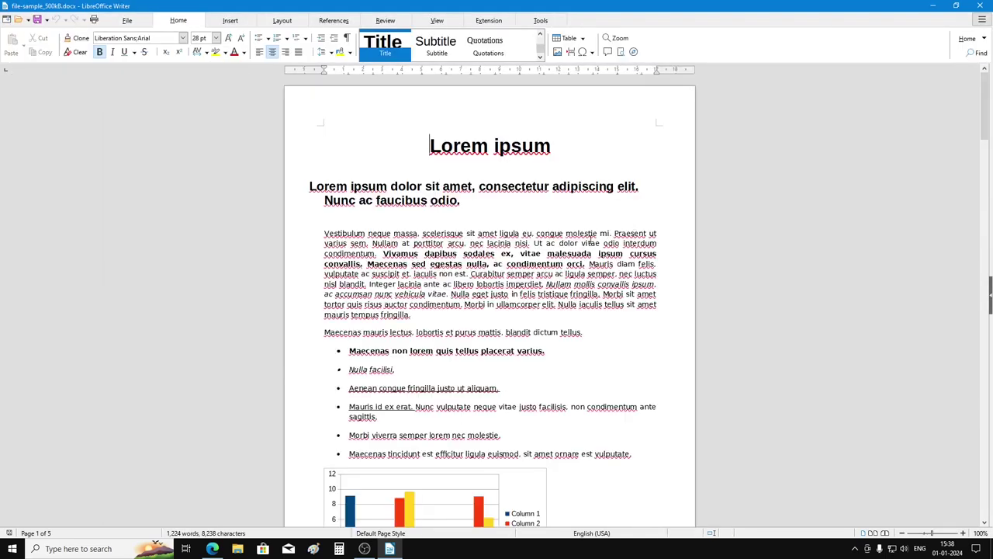
Look through all pages of the opened document, checking its text, chart, table and image, and return to the beginning
scroll(582, 256, "down", 15)
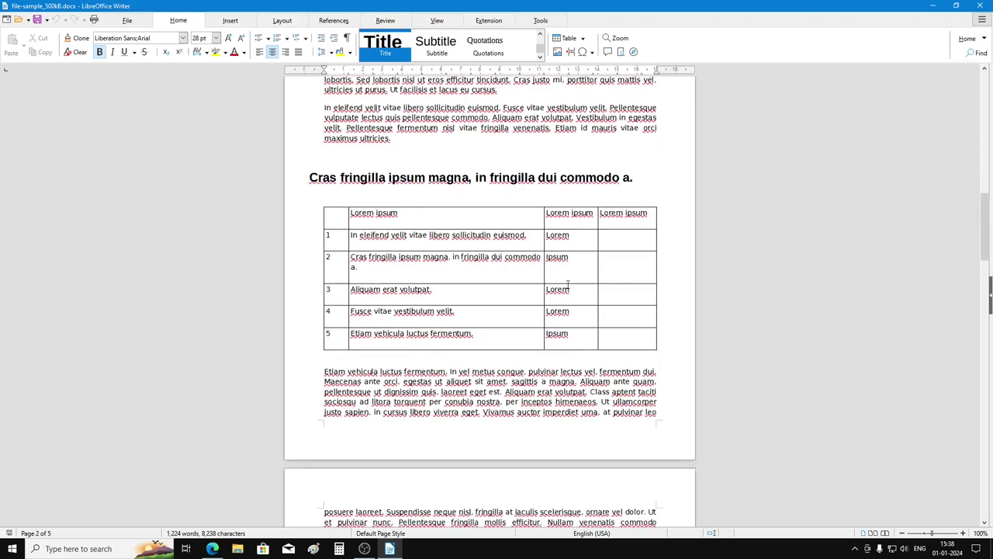
scroll(567, 284, "down", 1)
scroll(566, 284, "down", 4)
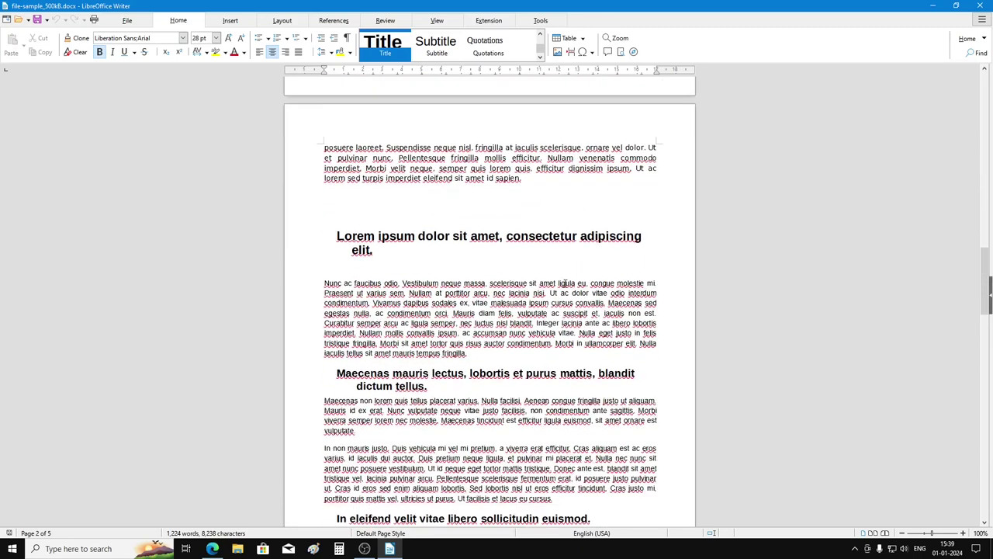
scroll(565, 284, "down", 10)
scroll(564, 284, "down", 7)
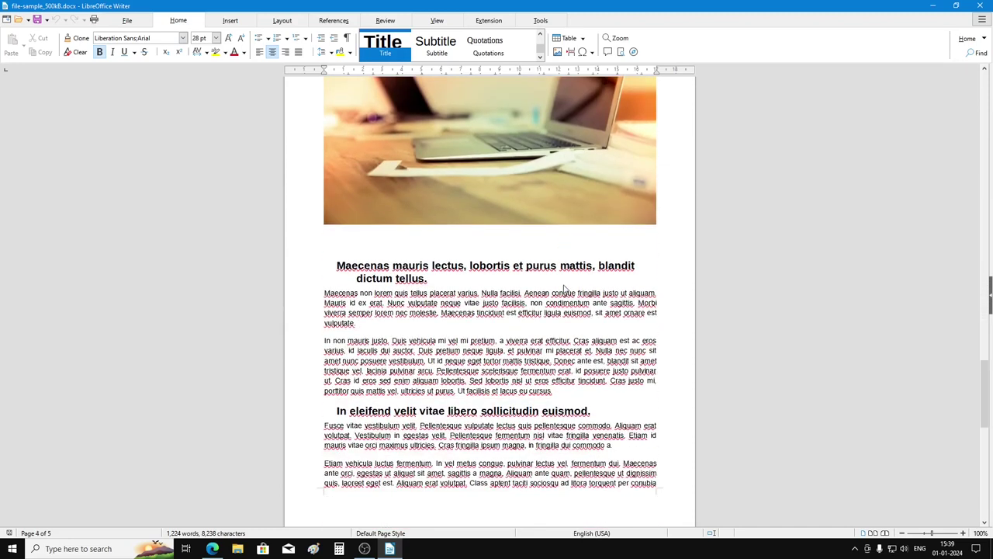
scroll(565, 289, "down", 5)
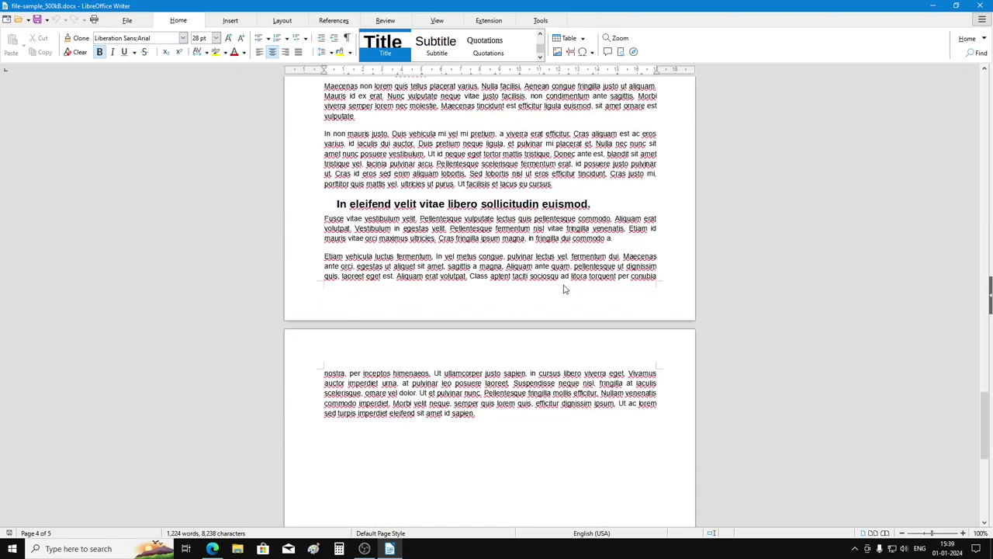
scroll(565, 288, "down", 5)
scroll(565, 289, "up", 12)
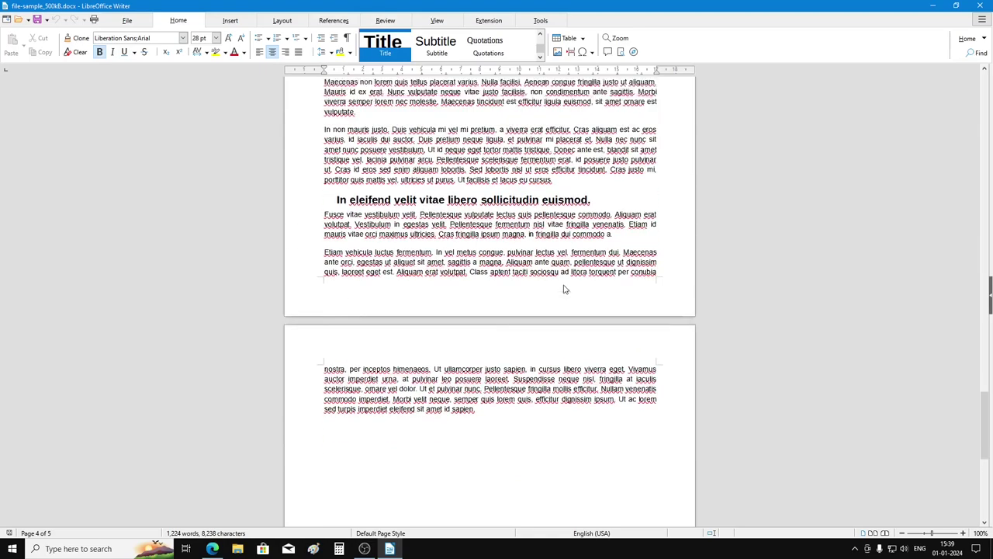
scroll(565, 288, "up", 20)
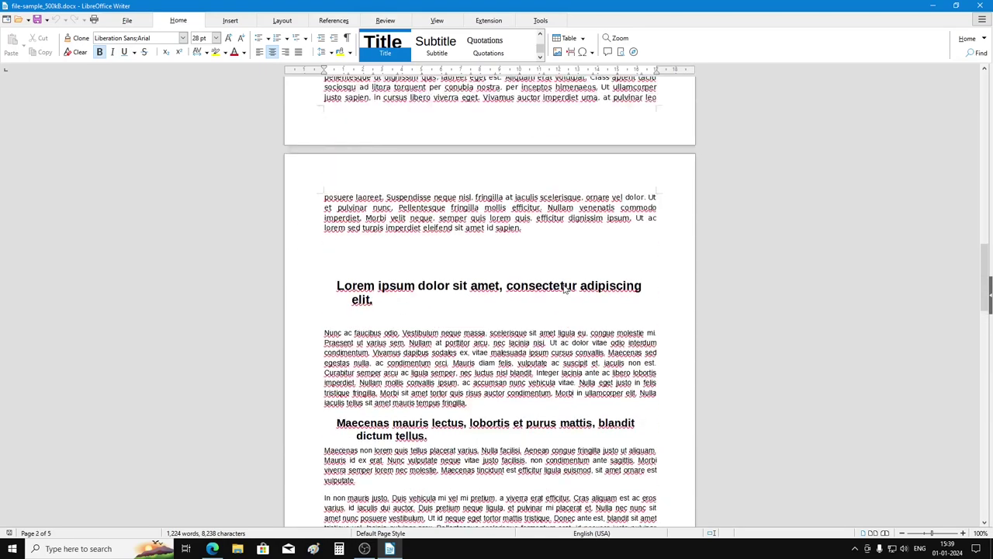
scroll(563, 285, "up", 15)
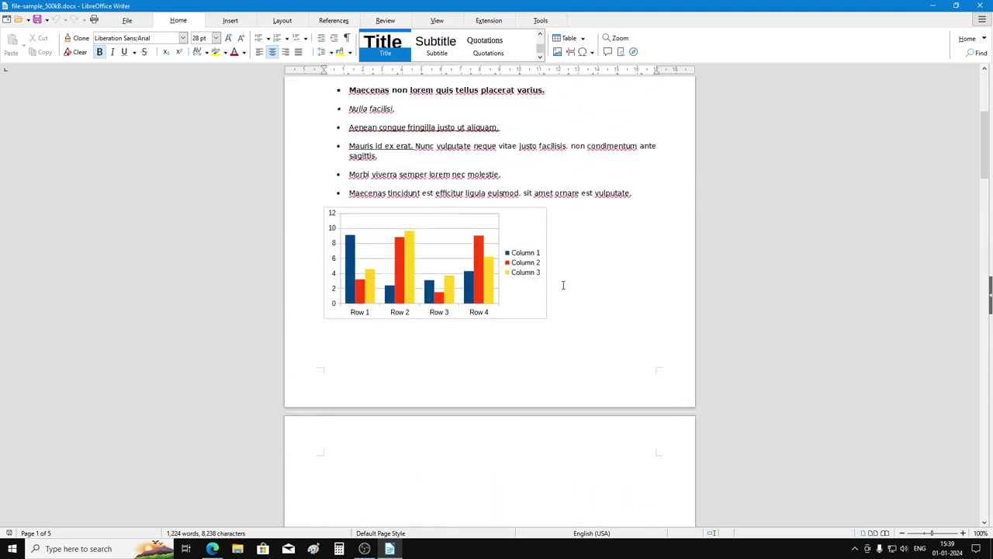
scroll(563, 285, "up", 3)
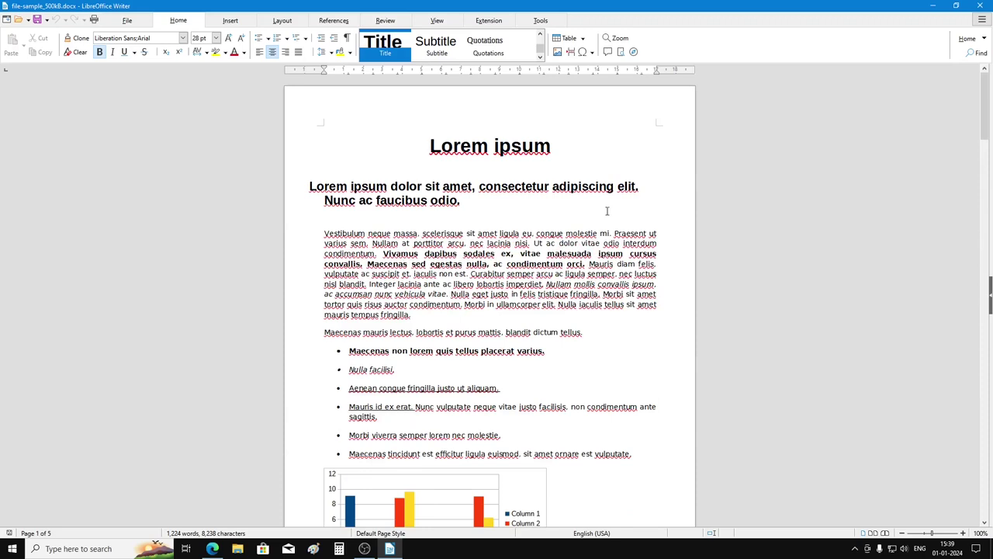
Delete the last four letters of the title and retype them as "psum"
left_click(556, 150)
key("BackSpace")
key("BackSpace")
key("BackSpace")
key("BackSpace")
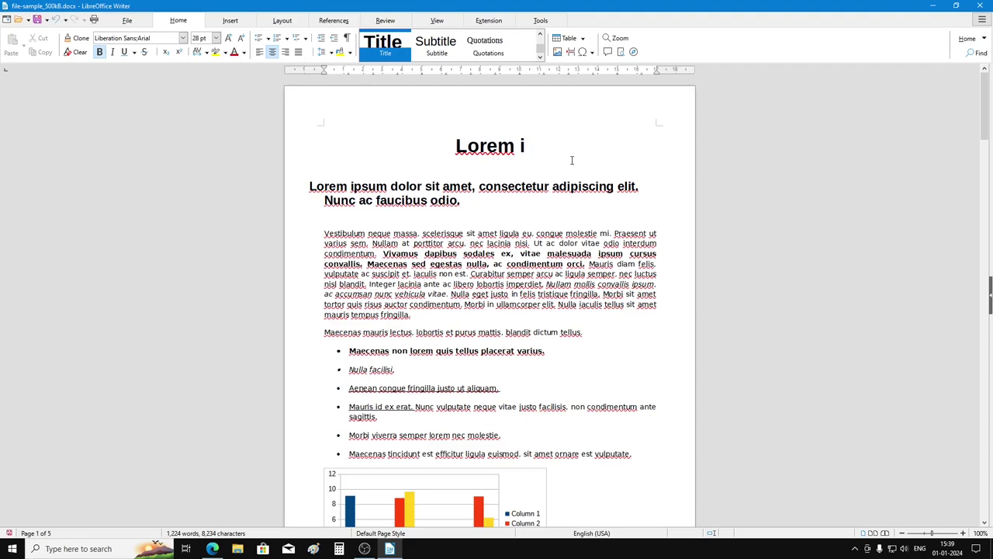
type("psum")
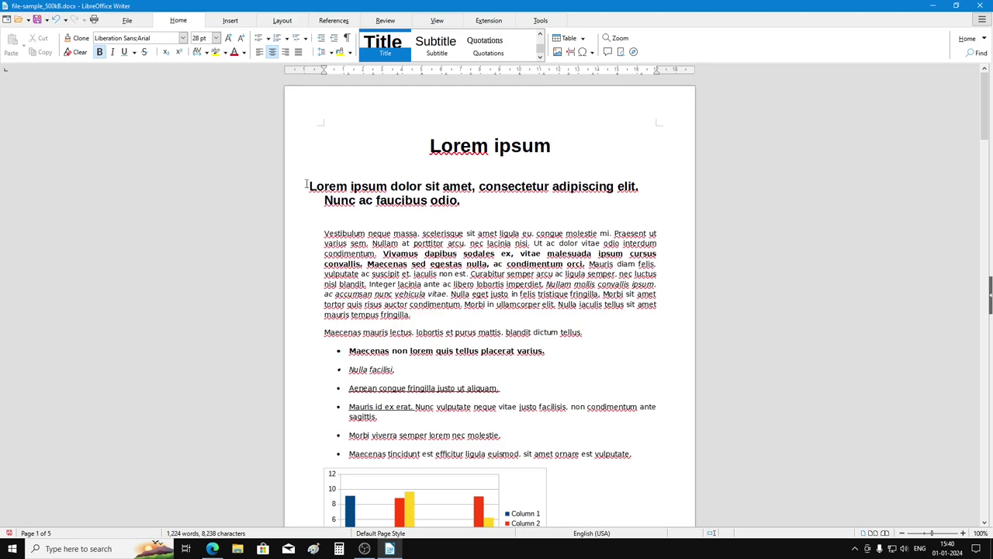
Try smaller and larger font sizes on the heading below the title, and leave it at 16 pt
left_click_drag(308, 187, 496, 208)
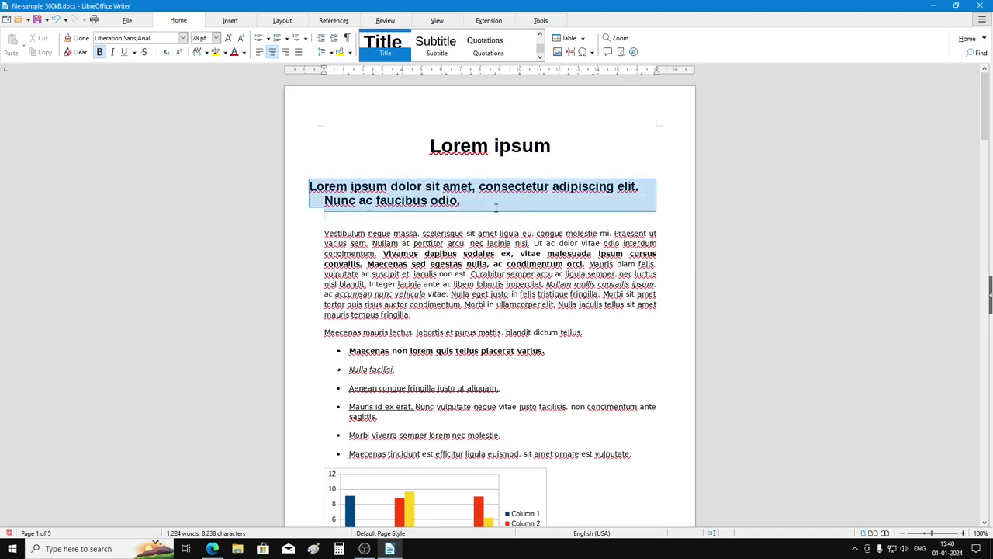
left_click(240, 40)
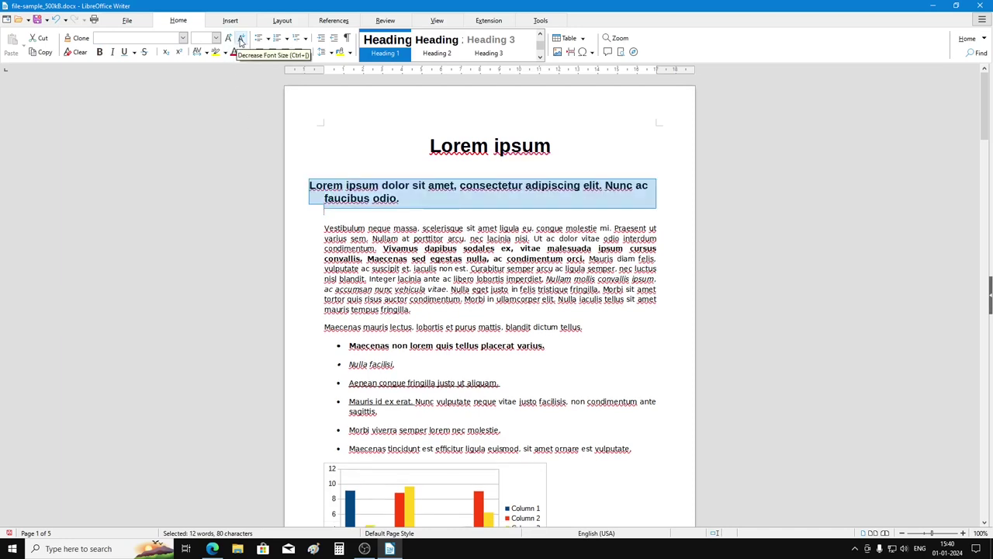
left_click(241, 40)
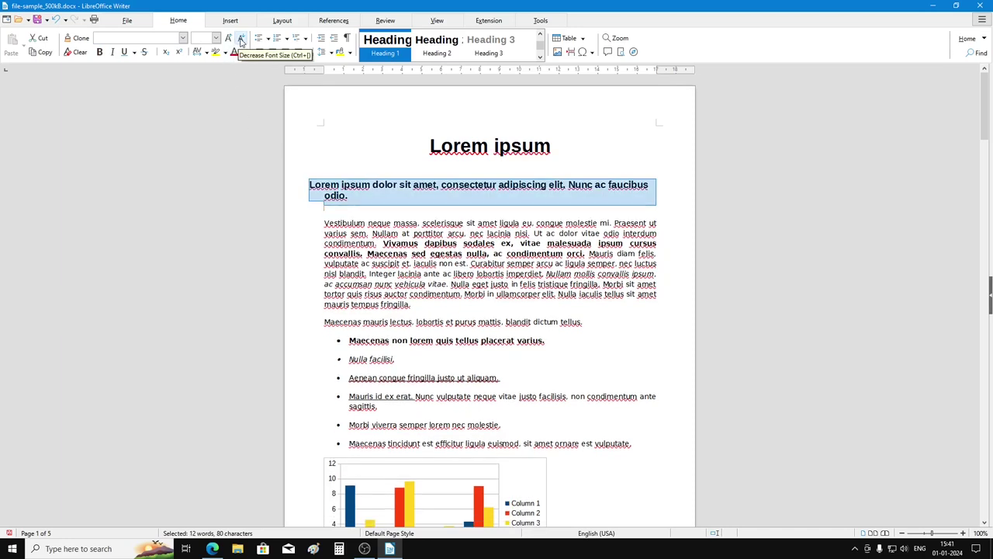
left_click(230, 40)
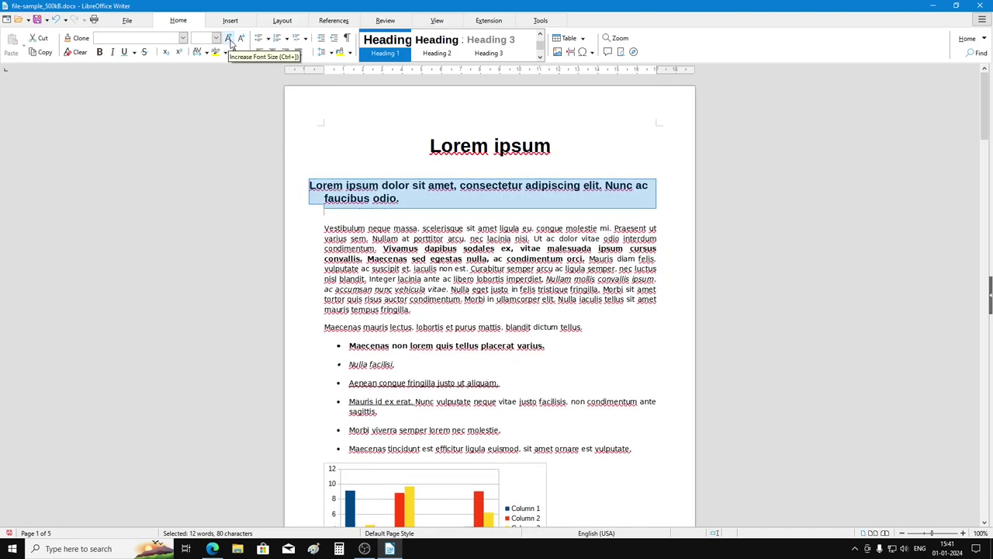
left_click(230, 40)
left_click(241, 40)
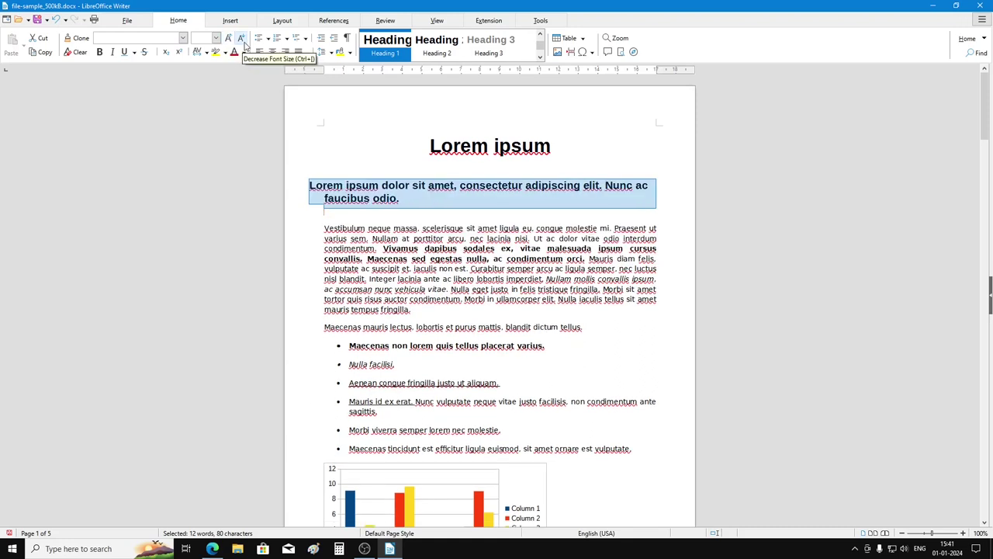
Switch a bulleted list on and off for the heading below the title to clear its hanging indent
left_click(310, 187)
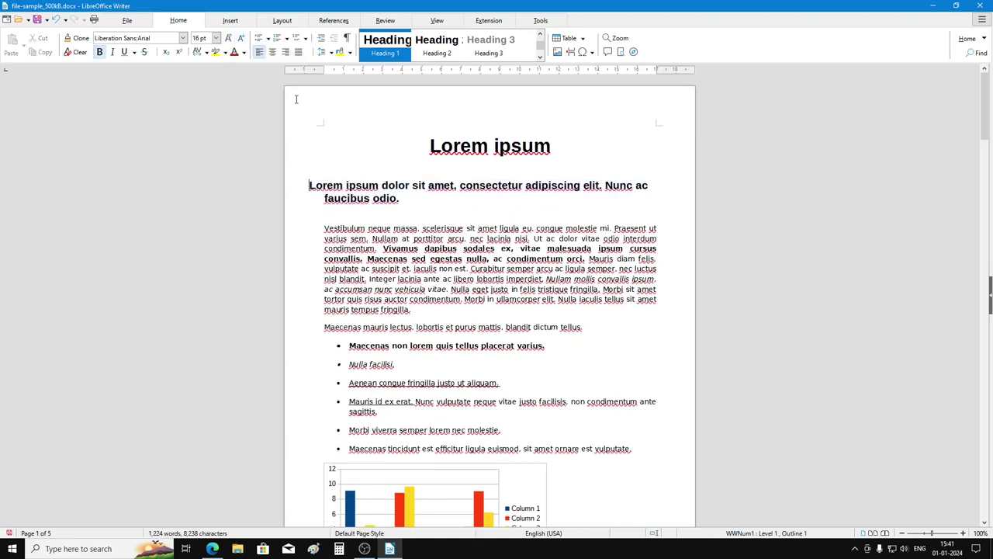
left_click(262, 38)
left_click(262, 39)
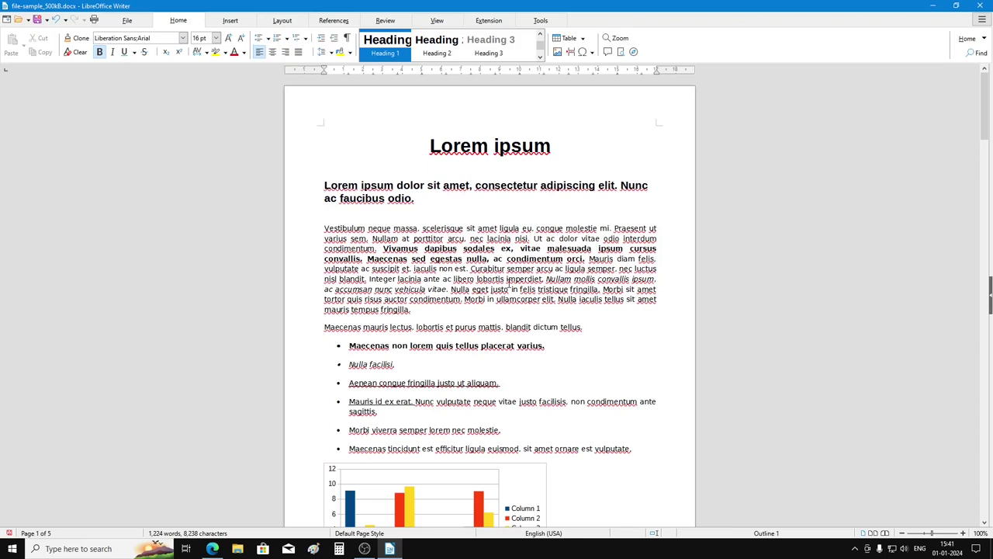
Color the heading below the title blue and underline it
key("ctrl+shift+Down")
left_click(244, 52)
left_click(123, 52)
left_click(121, 53)
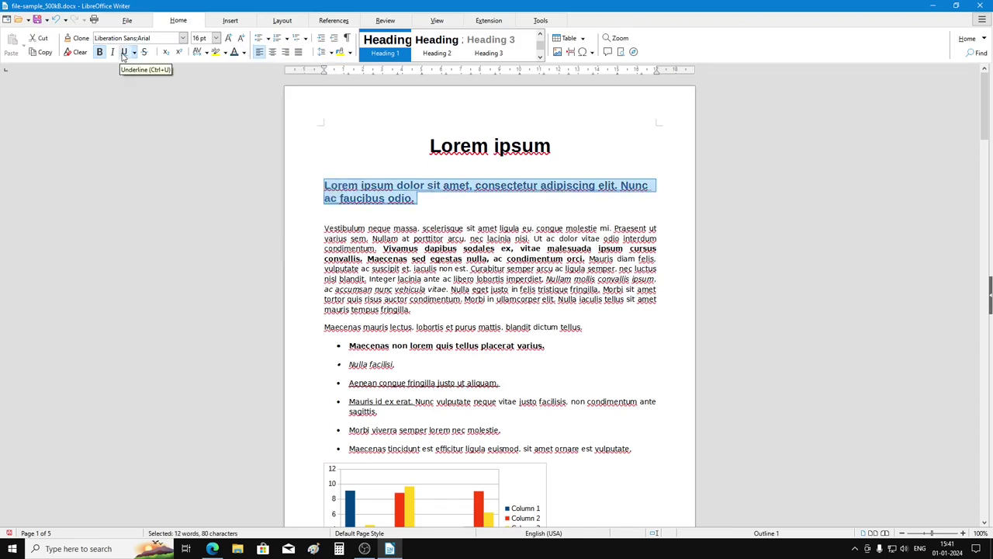
left_click(425, 202)
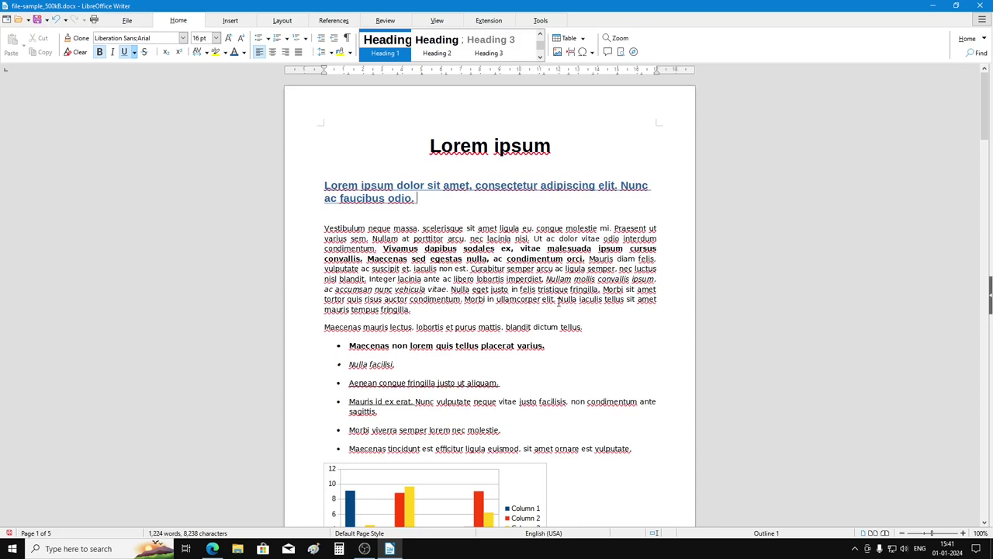
Examine the print settings and page preview for the document, and leave without printing
left_click(128, 21)
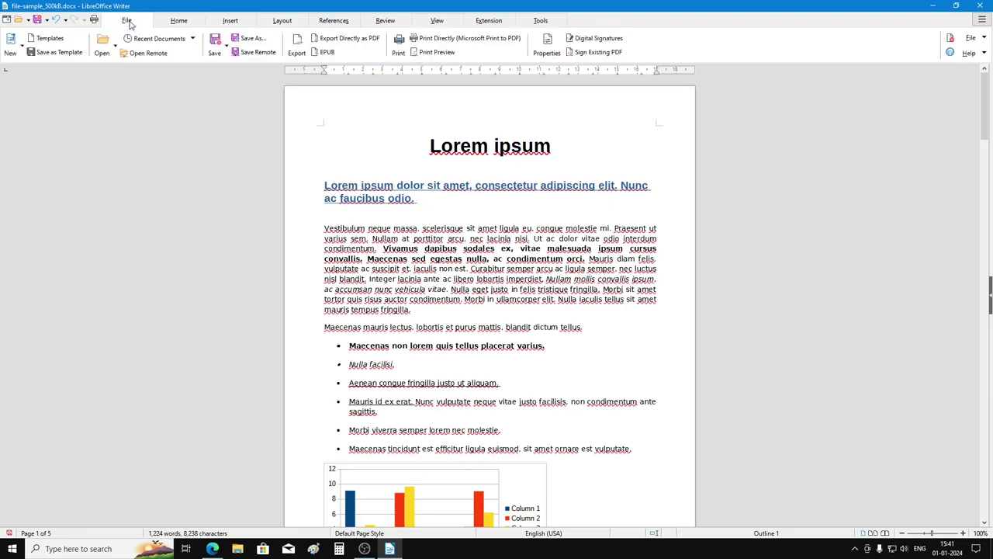
left_click(399, 45)
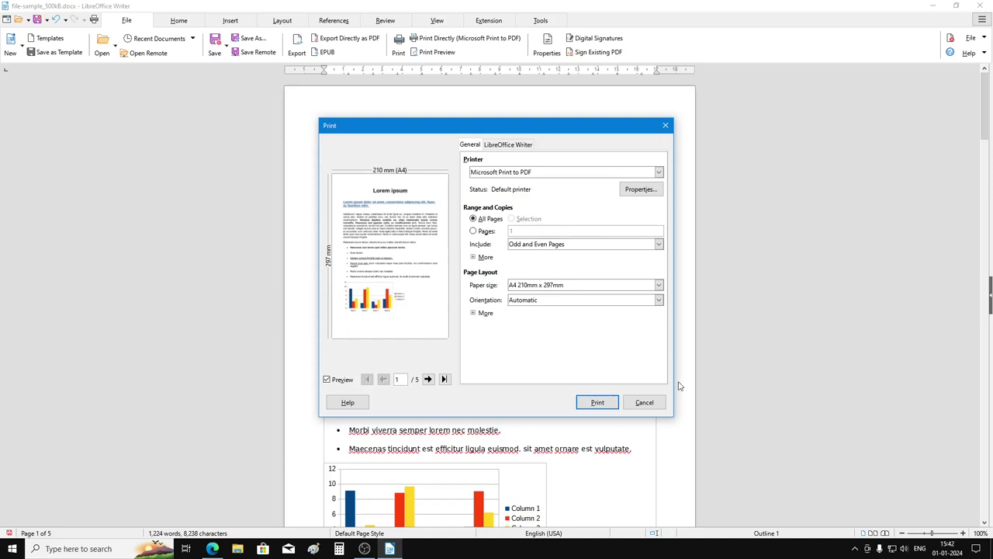
left_click(652, 404)
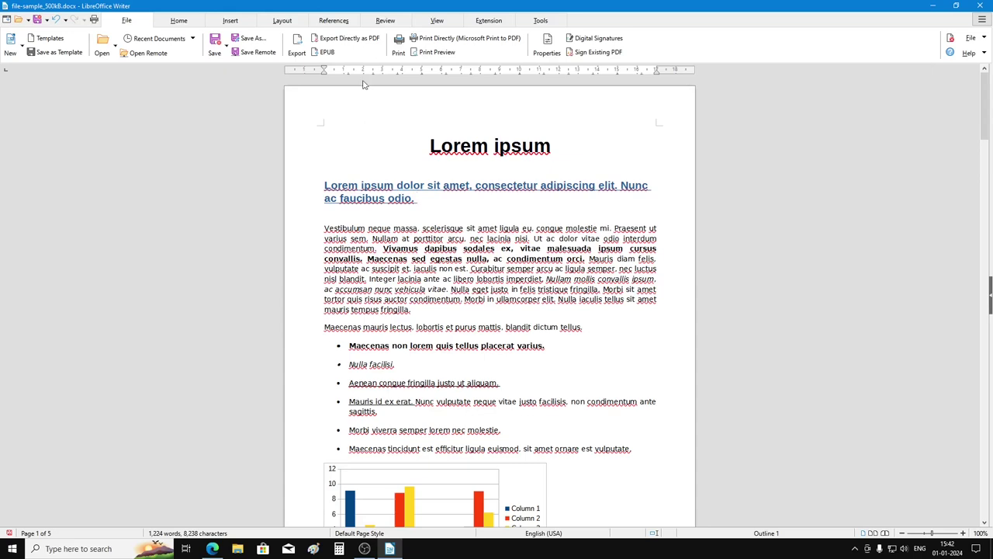
Examine the file name and format options for exporting the document directly as PDF, and leave without saving
left_click(347, 38)
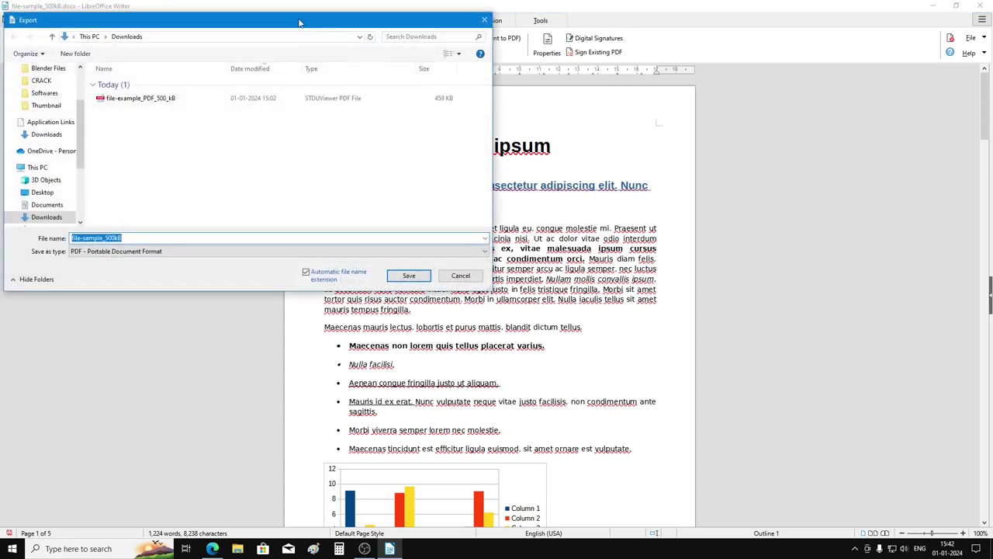
left_click_drag(301, 22, 513, 127)
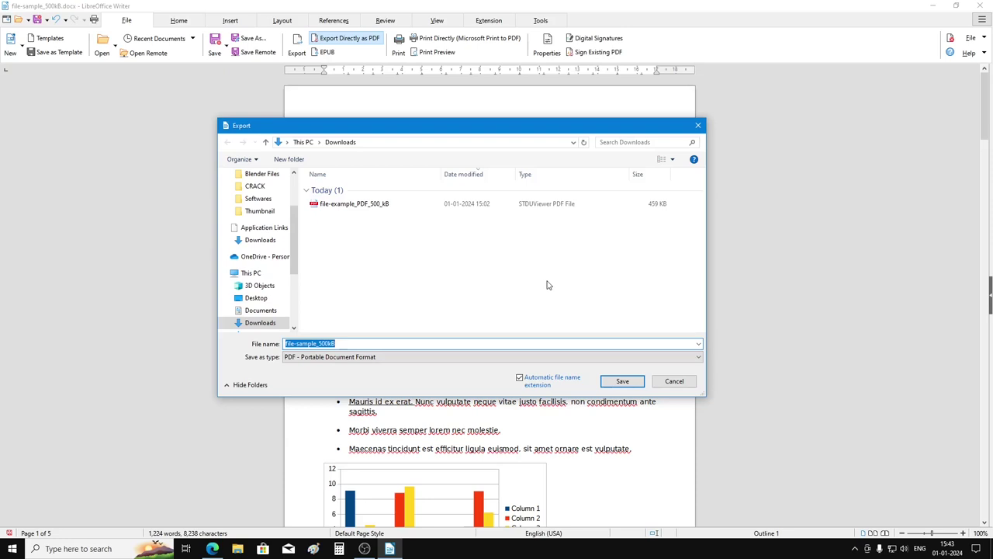
left_click(674, 381)
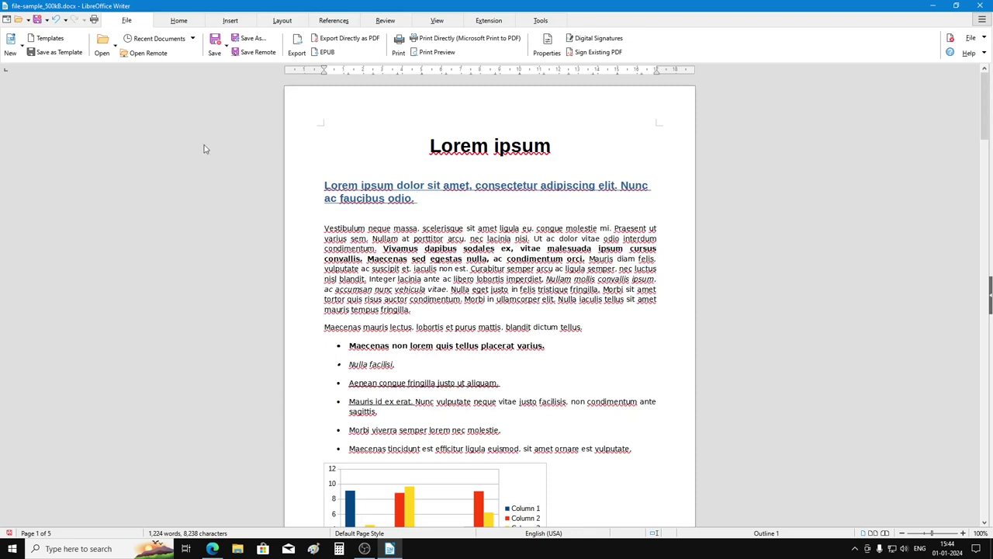
Examine the insert, layout, reference, review and view commands available for the document, including the favorite special characters
left_click(227, 22)
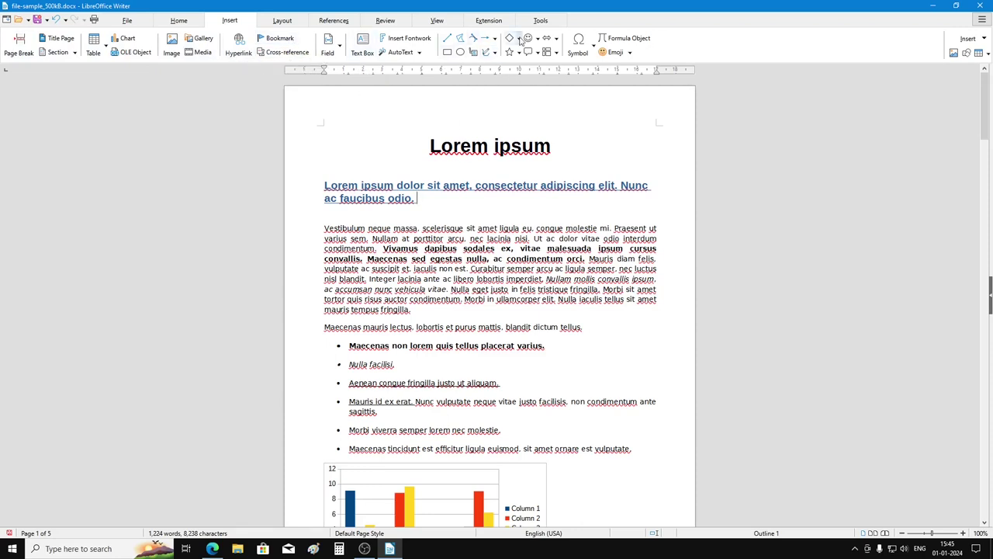
left_click(595, 47)
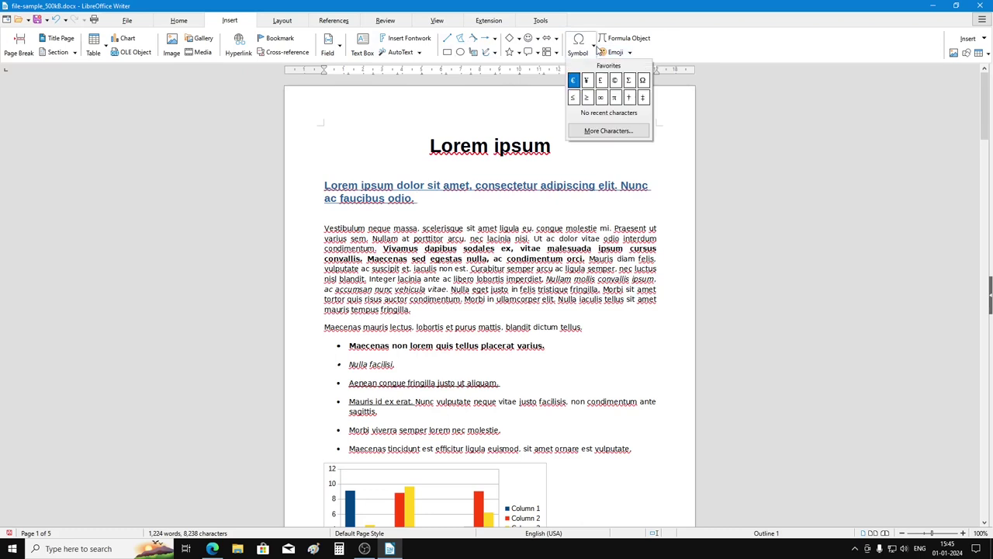
left_click(596, 49)
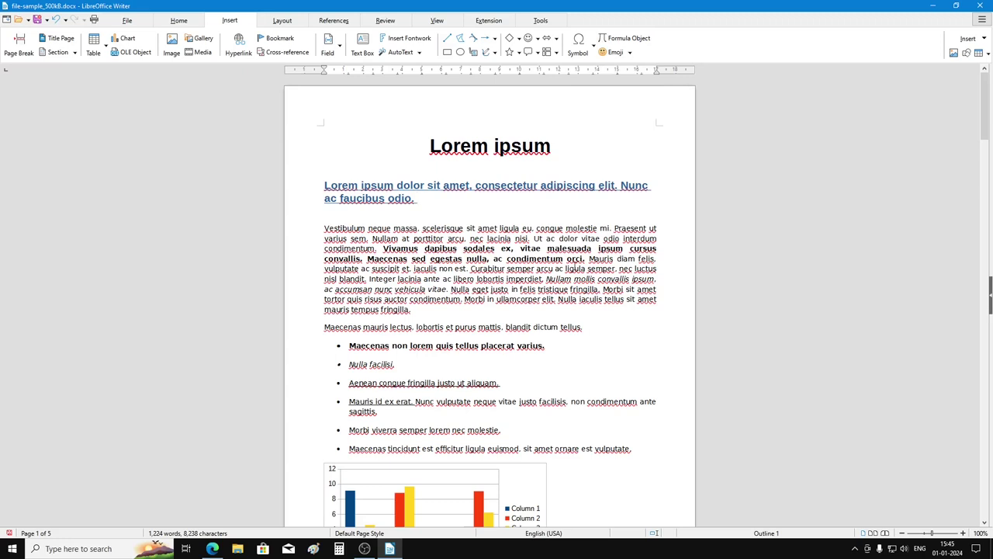
left_click(283, 21)
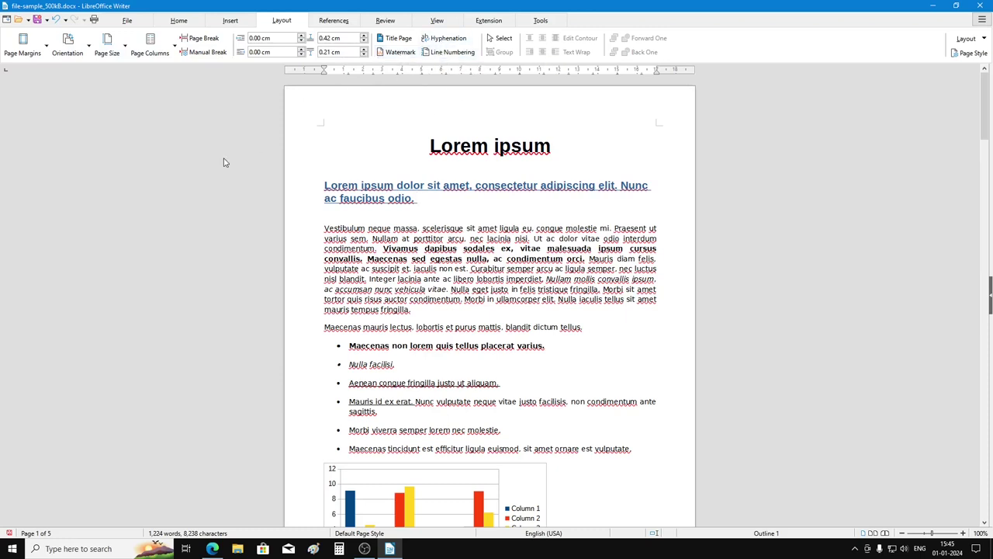
left_click(340, 21)
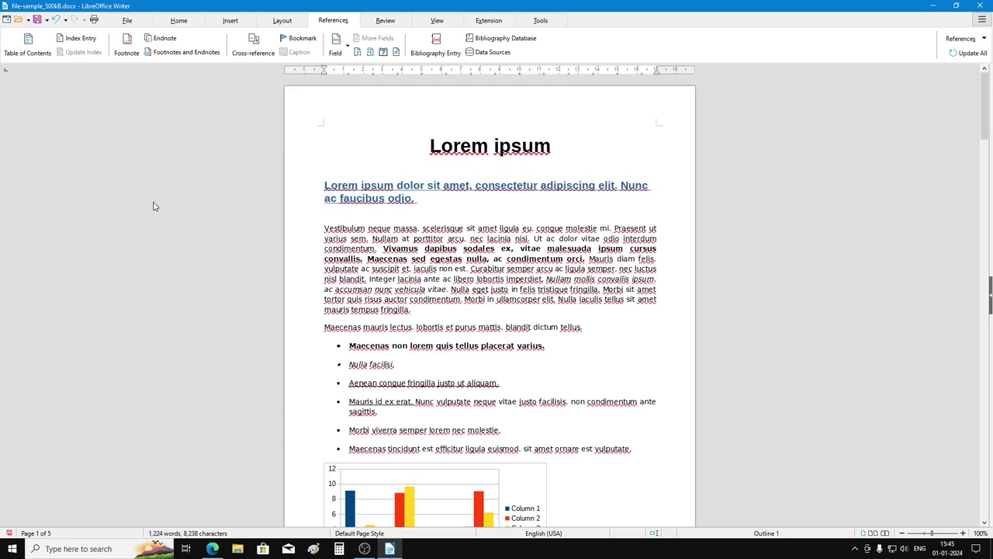
left_click(384, 21)
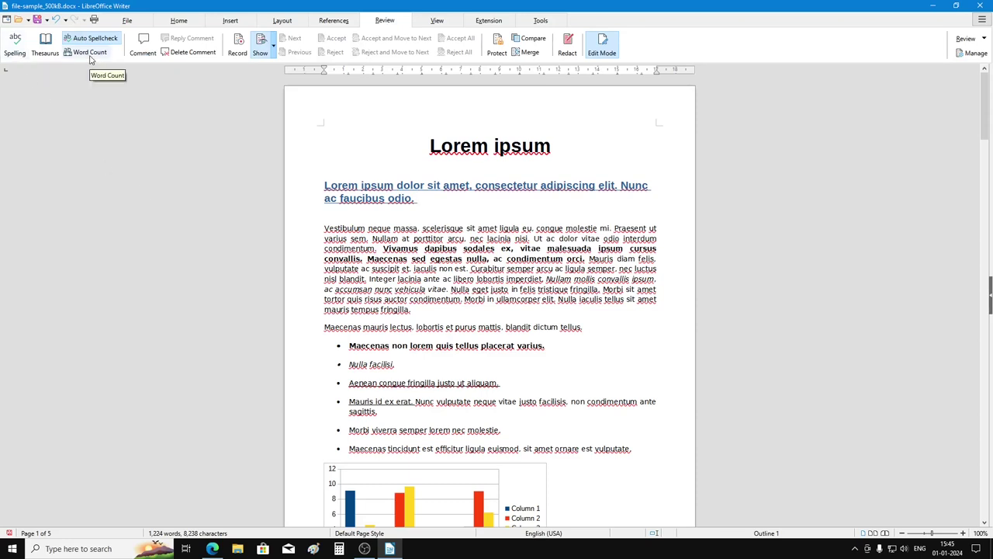
left_click(436, 21)
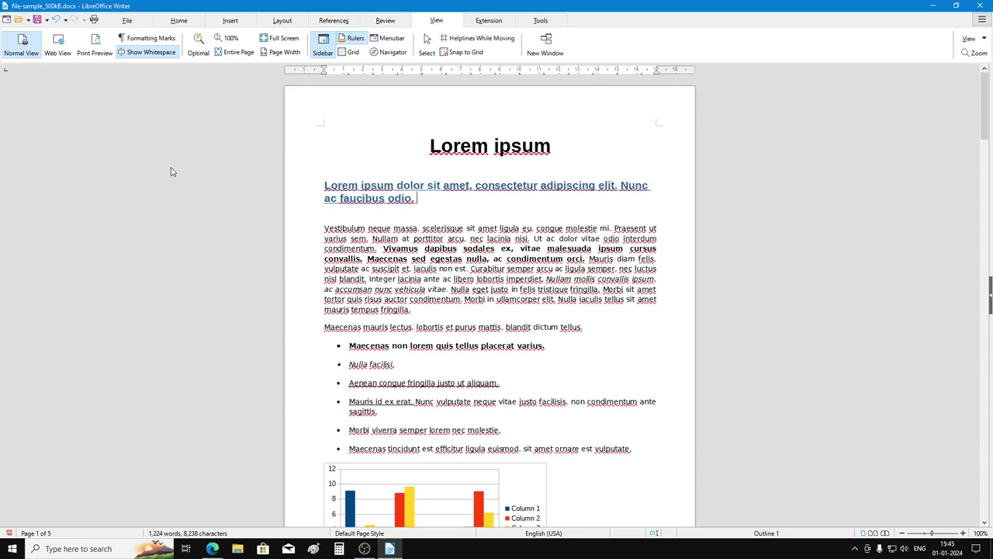
Show the classic menu bar, look through its menus and hide it again
left_click(392, 38)
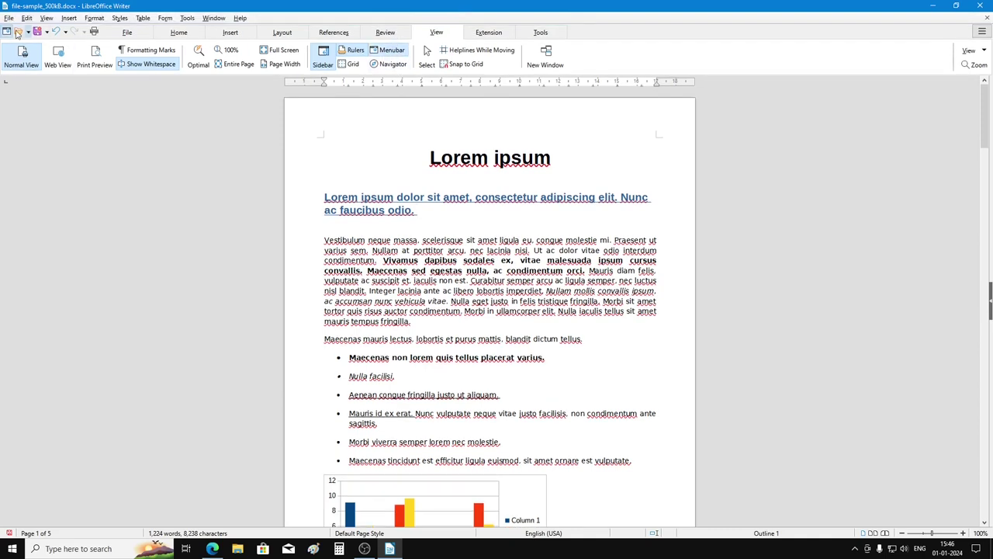
left_click(94, 18)
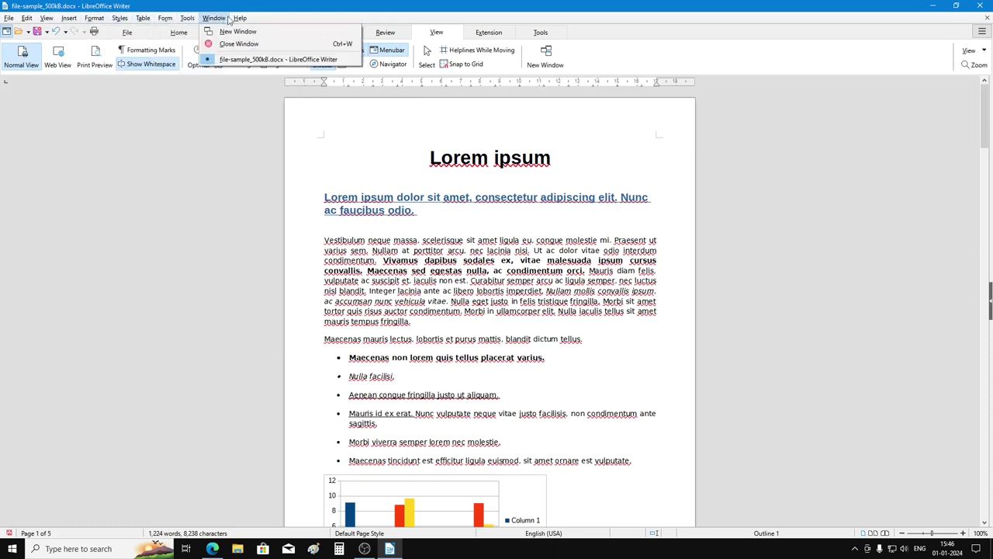
left_click(407, 122)
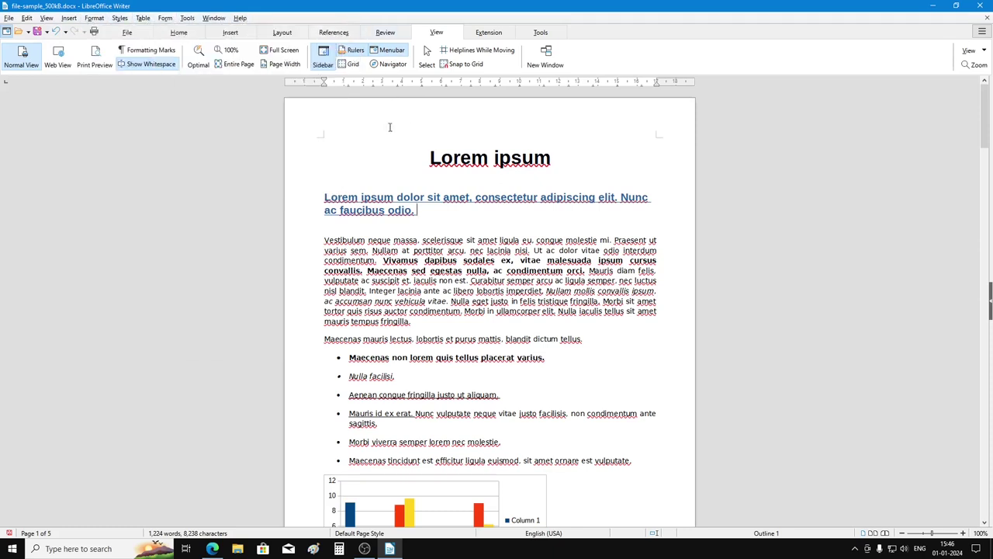
left_click(392, 50)
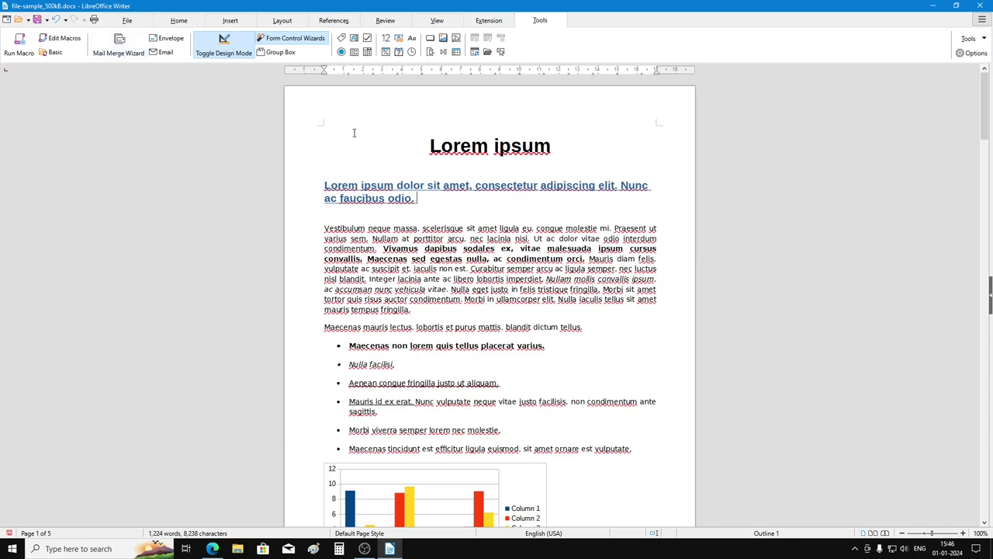
Close file-sample_500kB.docx without saving its changes
left_click(178, 21)
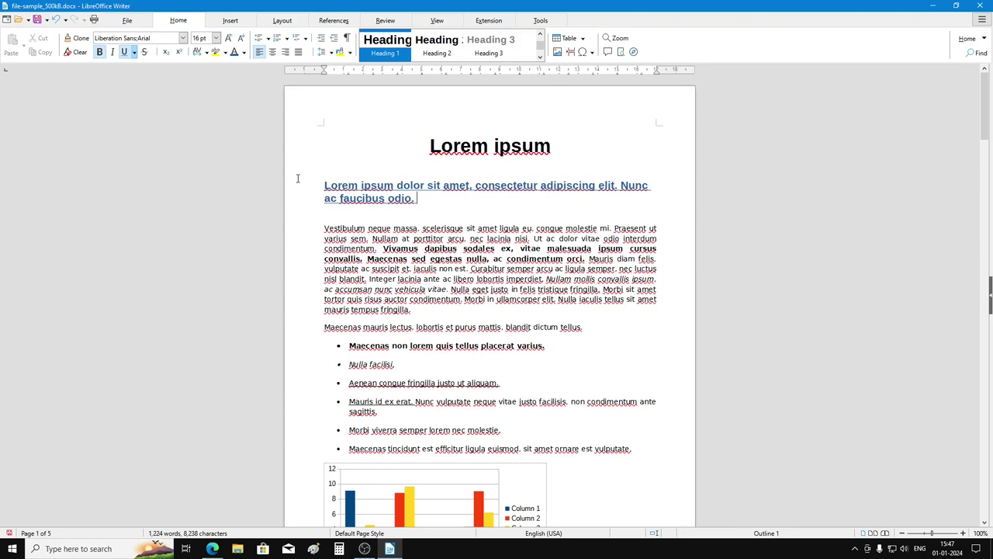
key("alt+f")
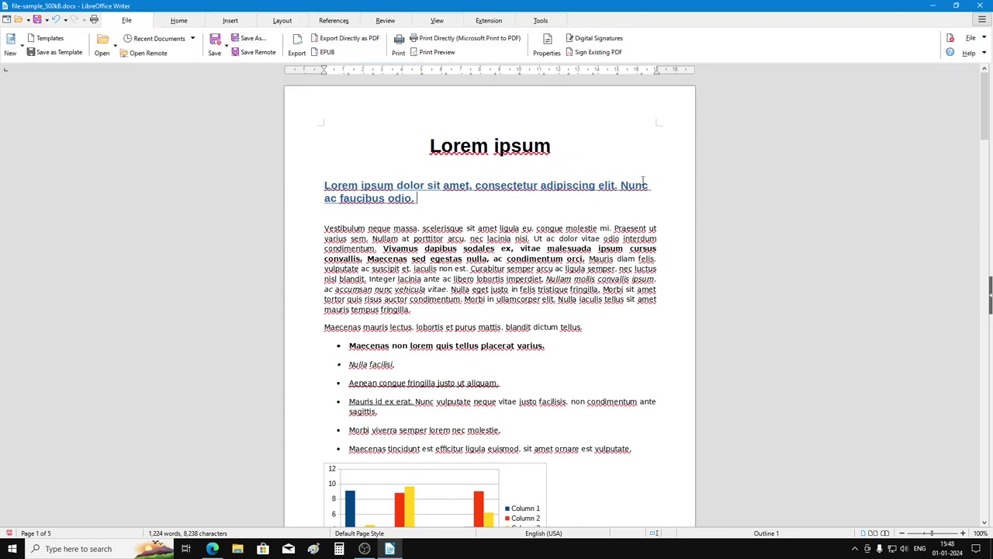
left_click(984, 39)
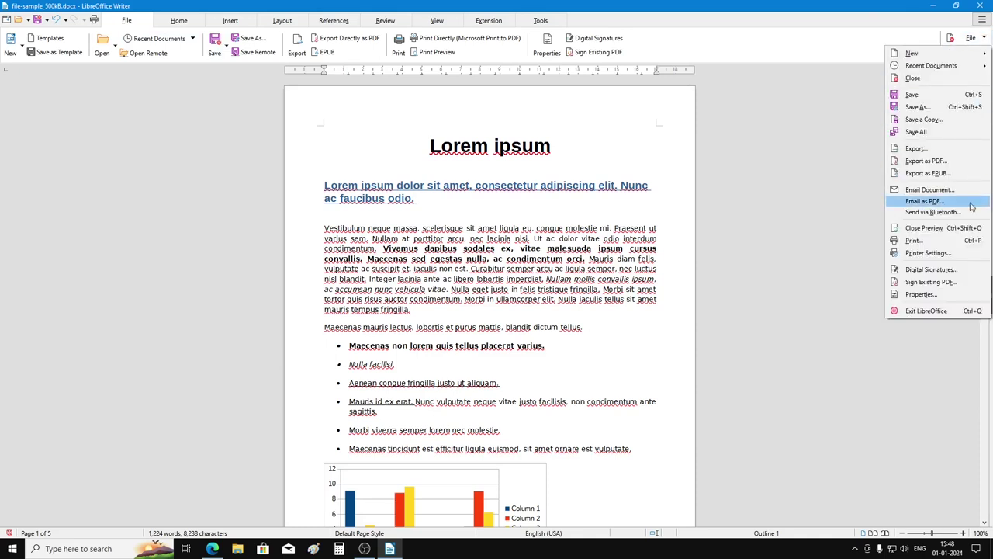
left_click(916, 78)
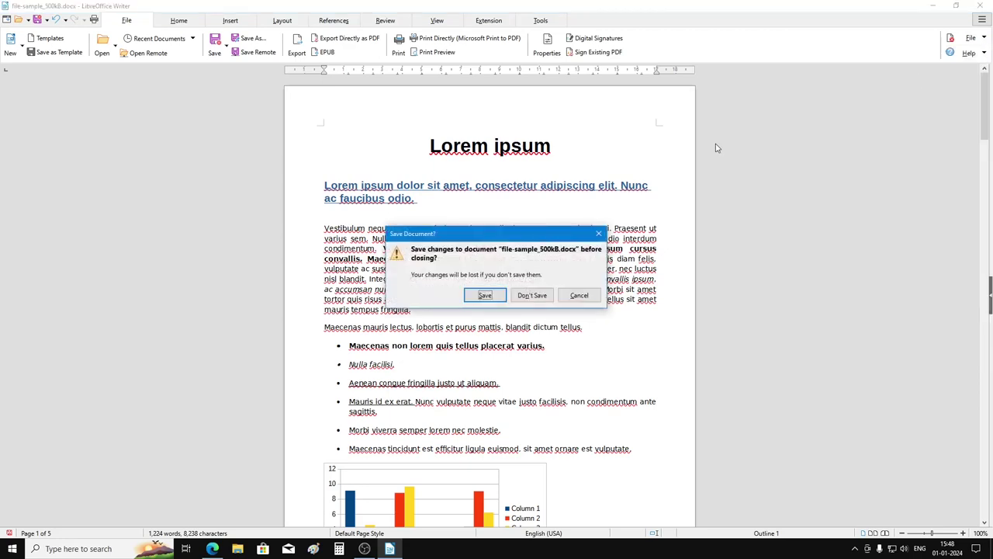
left_click(533, 296)
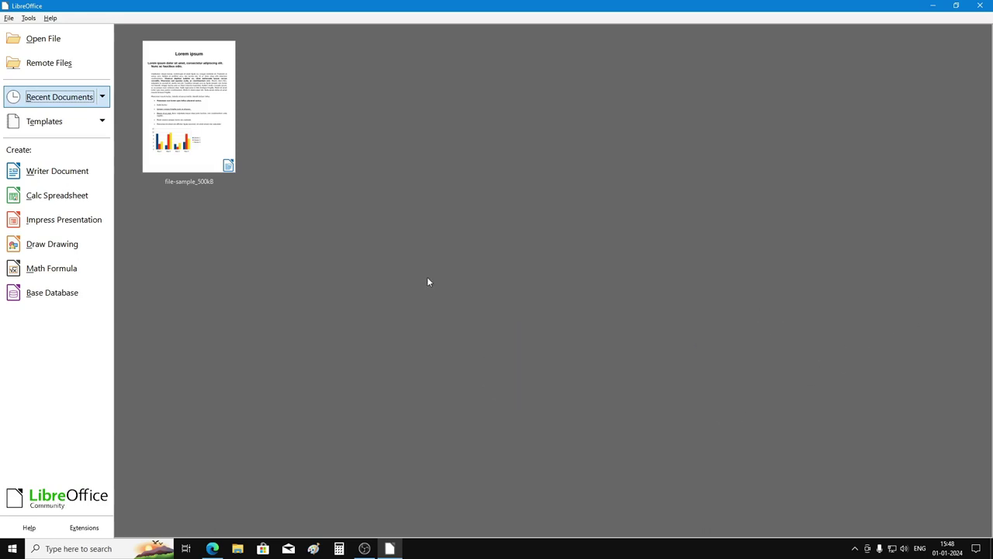
Create a new LibreOffice Calc spreadsheet and skim its command sets, ending on the basic cell formatting commands
left_click(46, 198)
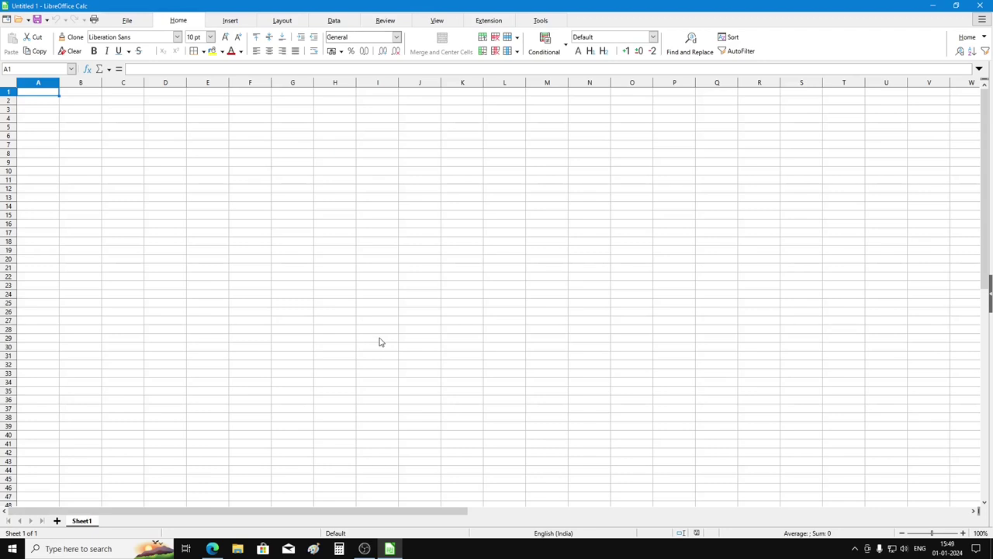
left_click(230, 22)
left_click(282, 21)
left_click(334, 21)
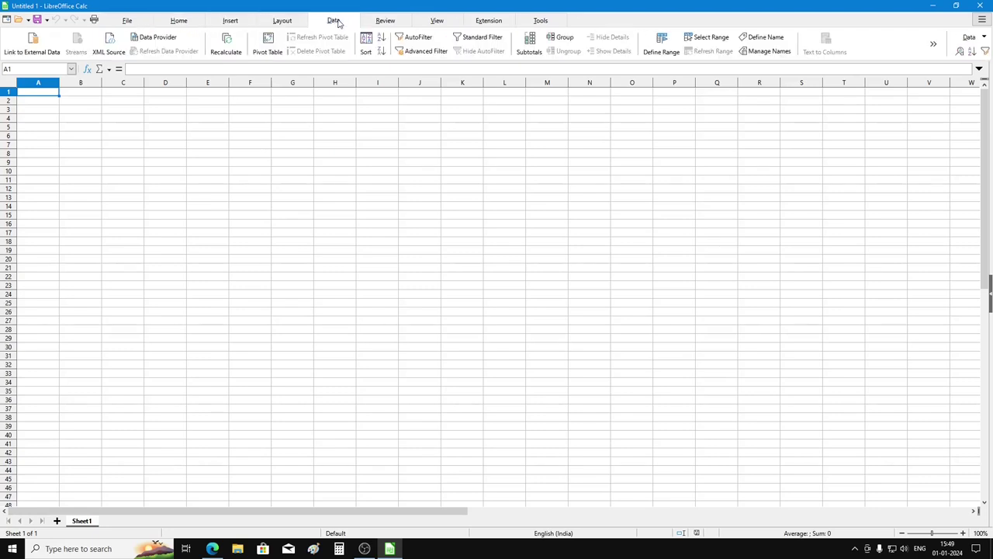
left_click(385, 21)
left_click(437, 20)
left_click(489, 21)
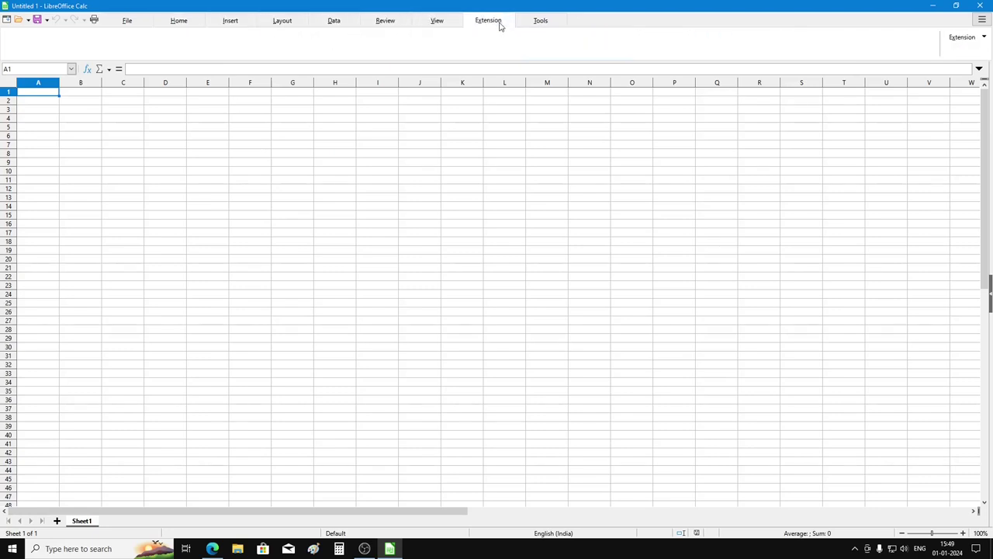
left_click(541, 22)
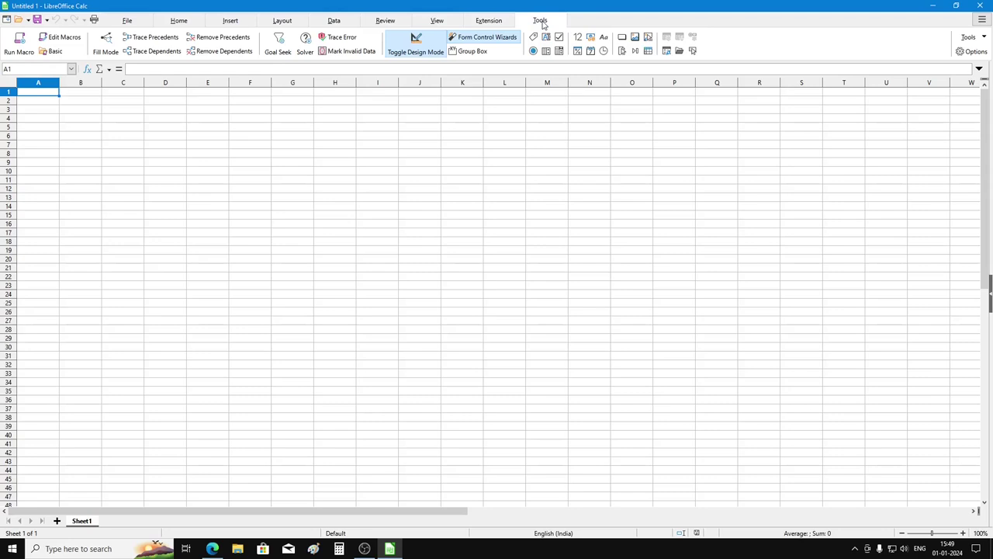
left_click(179, 21)
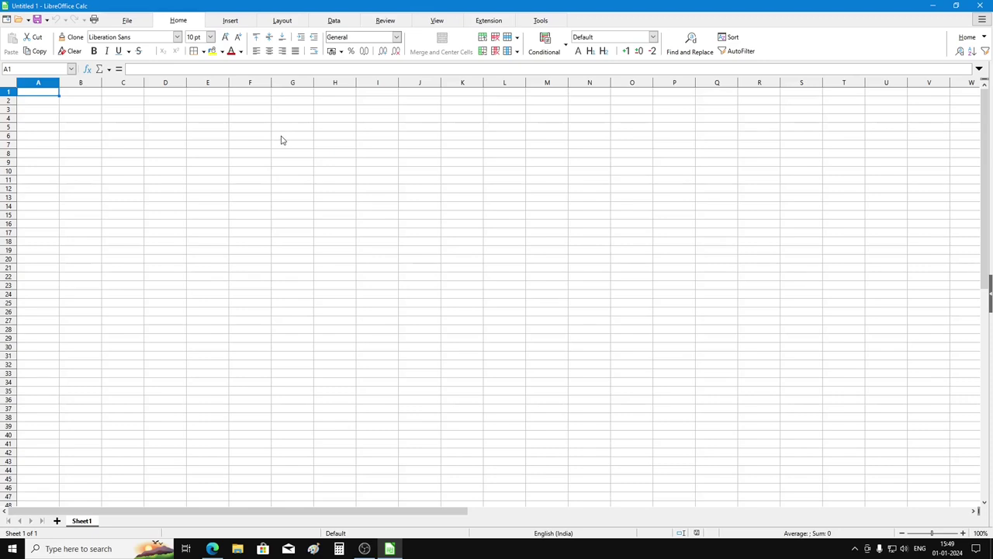
Examine the insert, layout, data, review, view and macro or form commands available for the blank spreadsheet
left_click(236, 24)
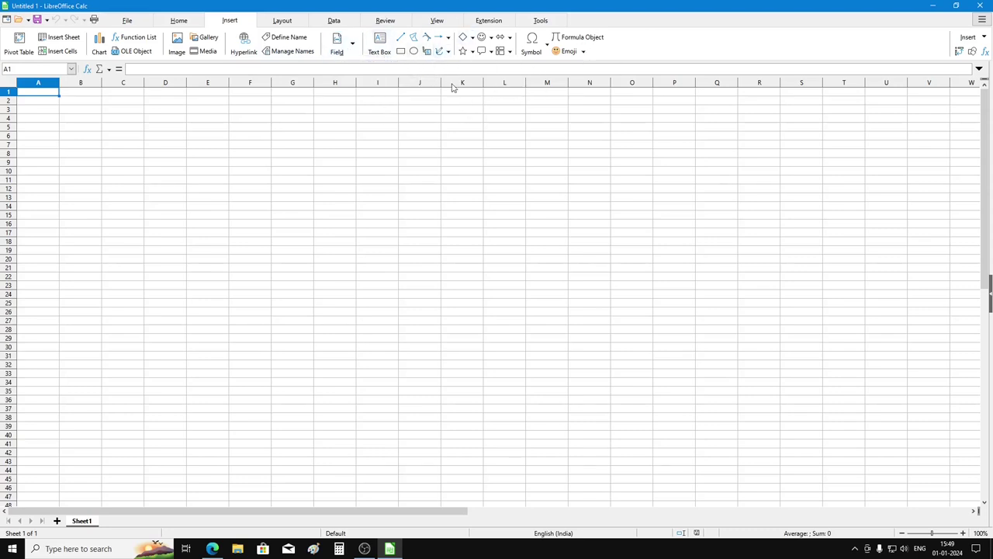
left_click(282, 20)
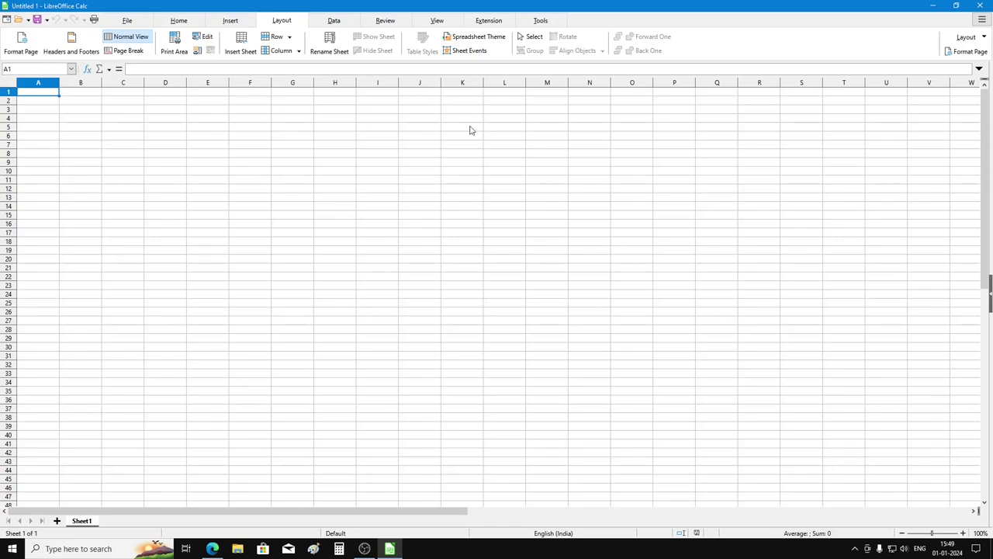
left_click(336, 20)
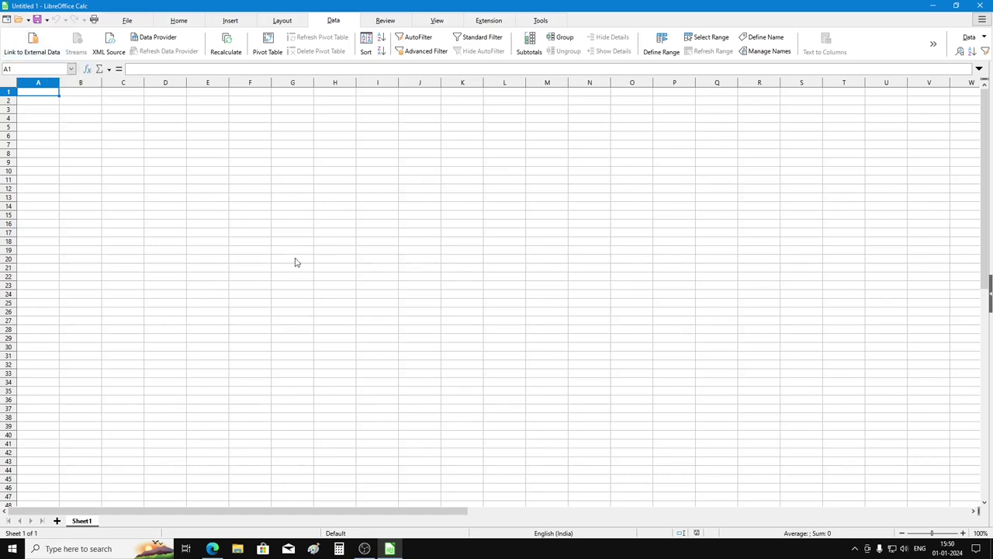
left_click(387, 21)
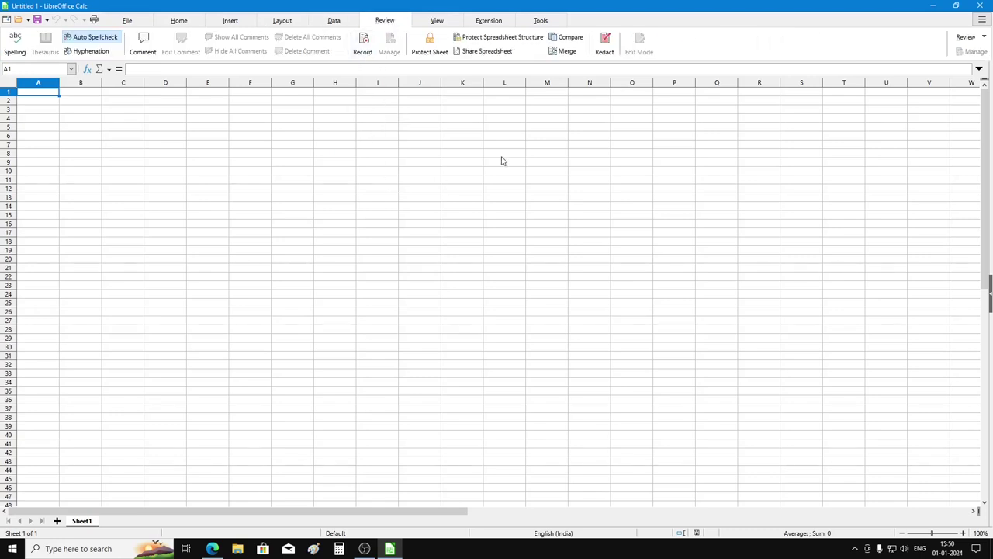
left_click(436, 21)
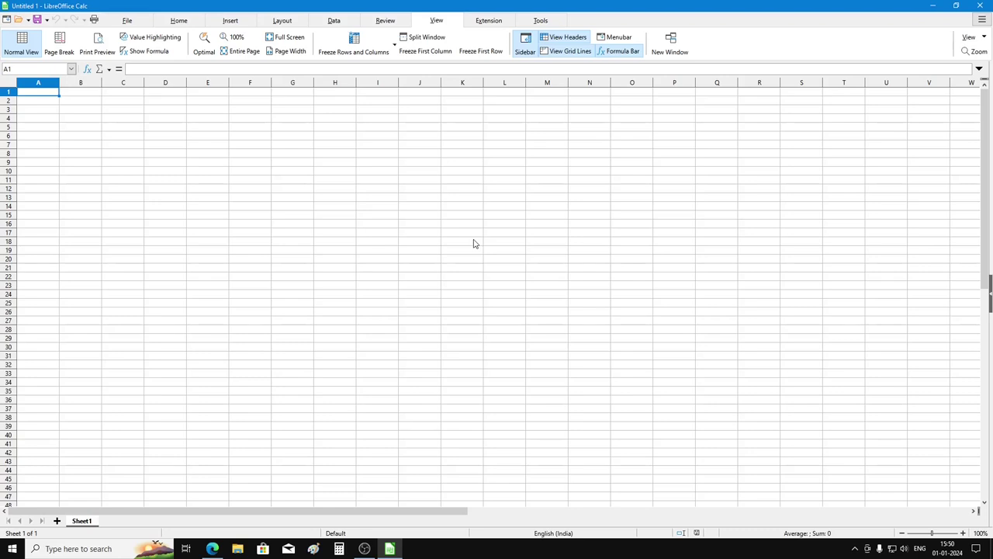
left_click(538, 21)
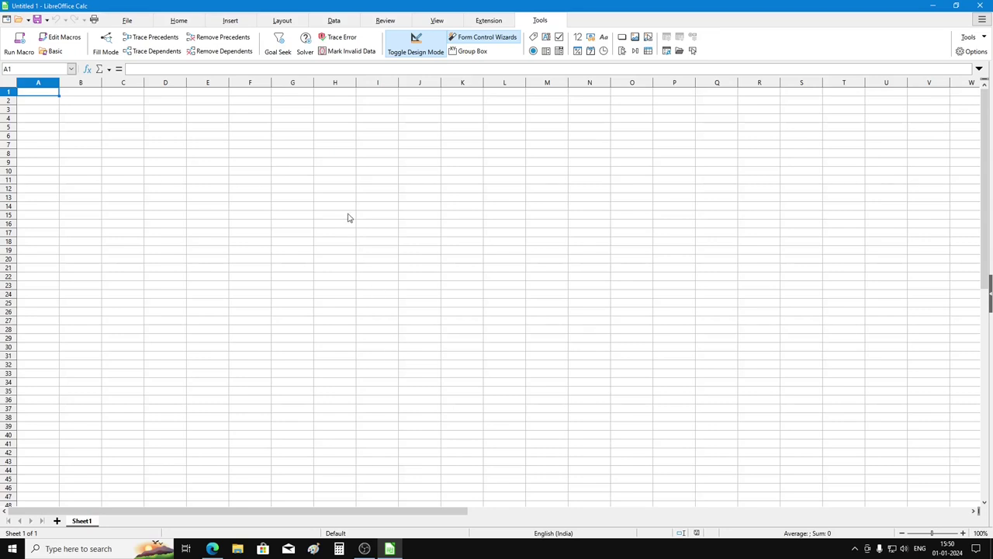
Display the spreadsheet's function list, set its category to All and browse the listed functions
left_click(240, 23)
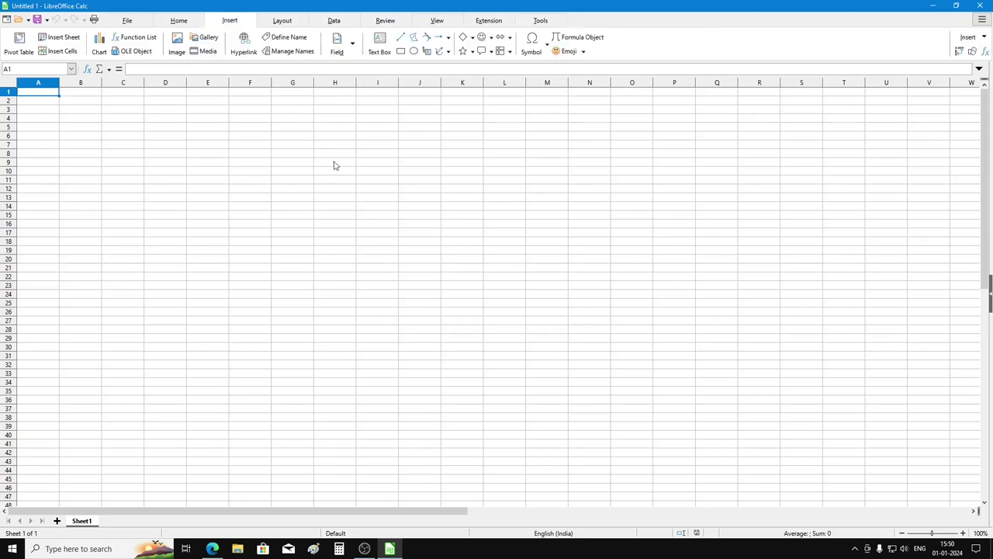
left_click(137, 37)
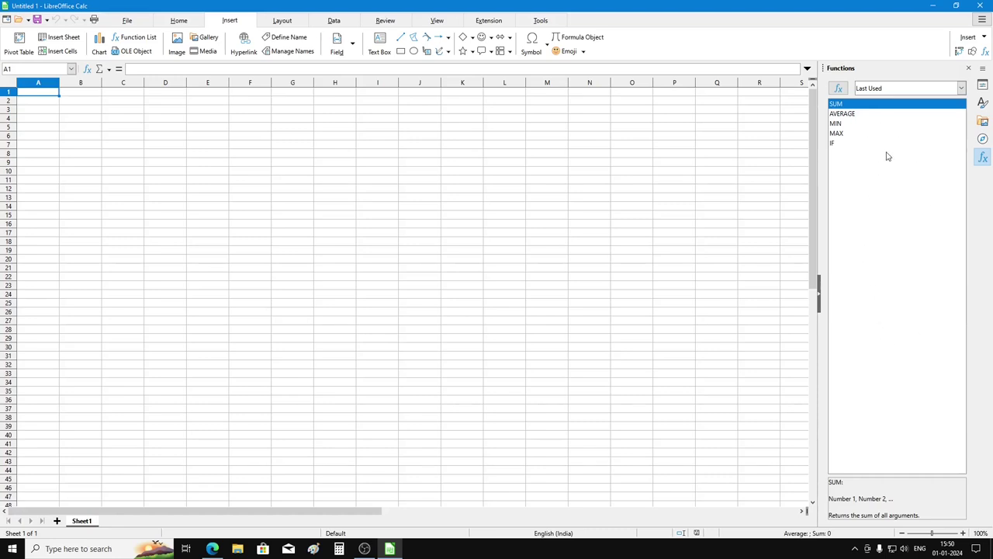
left_click(962, 88)
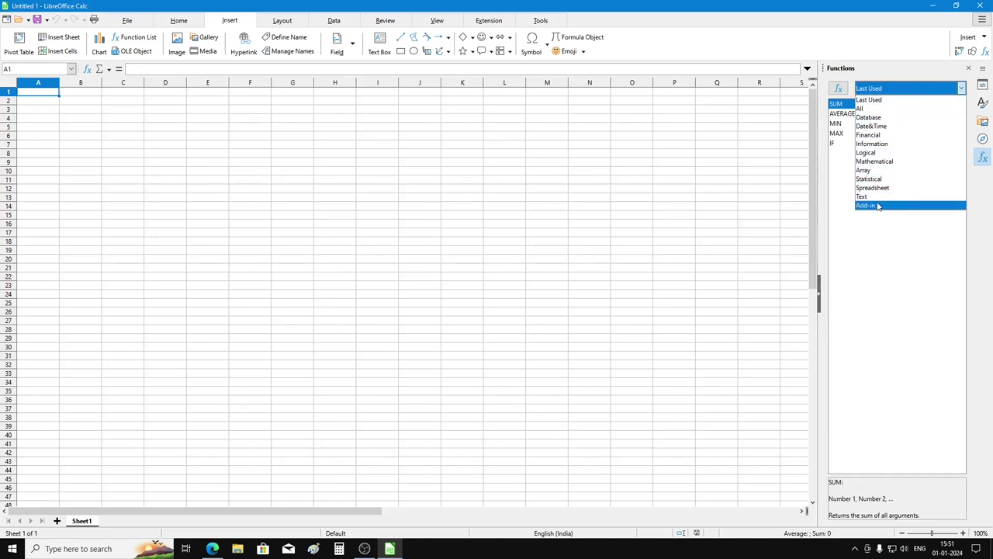
left_click(871, 109)
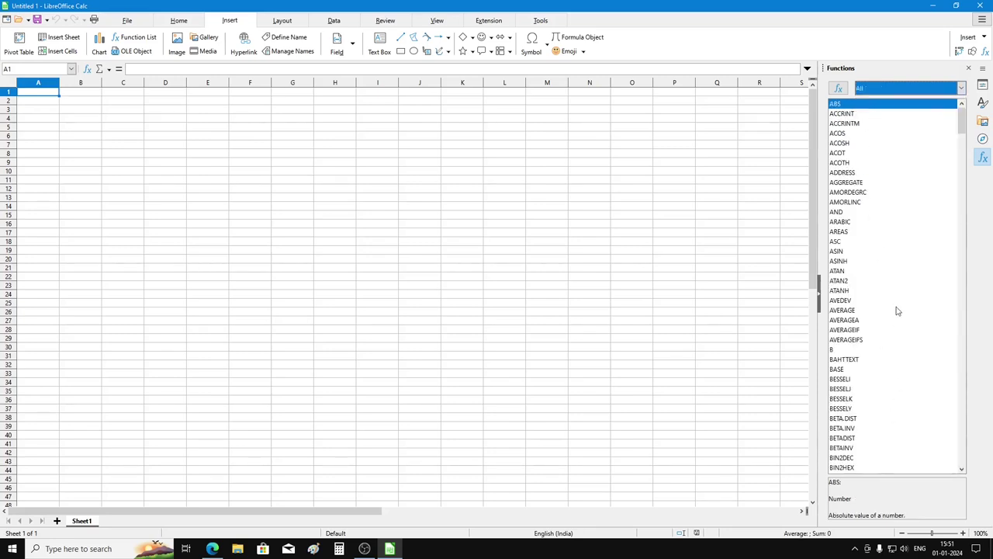
scroll(897, 231, "down", 20)
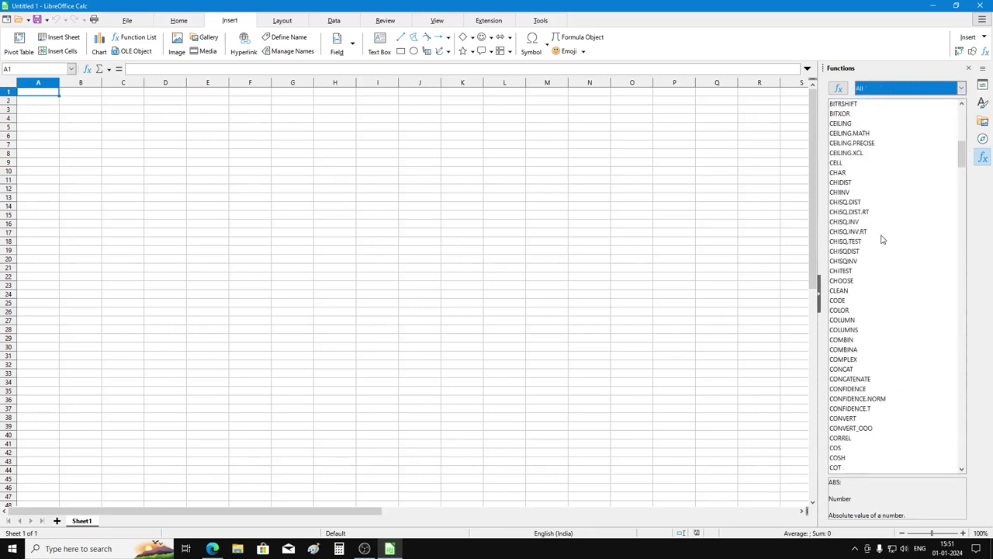
scroll(879, 246, "up", 20)
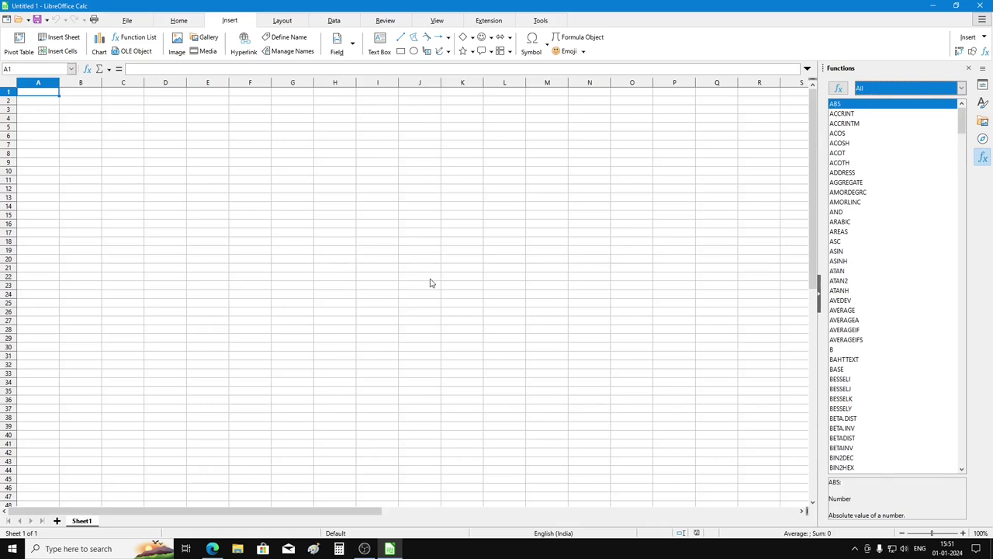
scroll(867, 276, "down", 11)
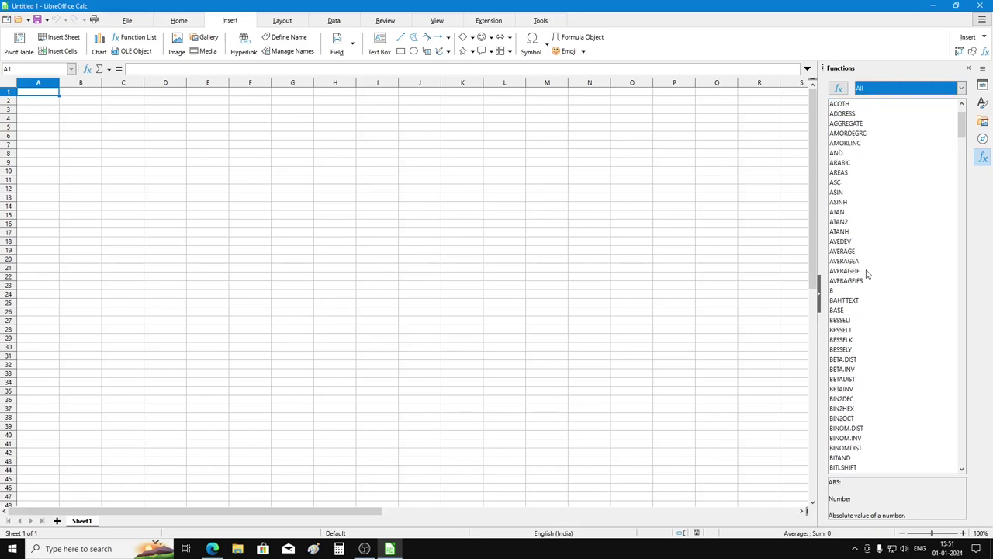
scroll(867, 298, "down", 18)
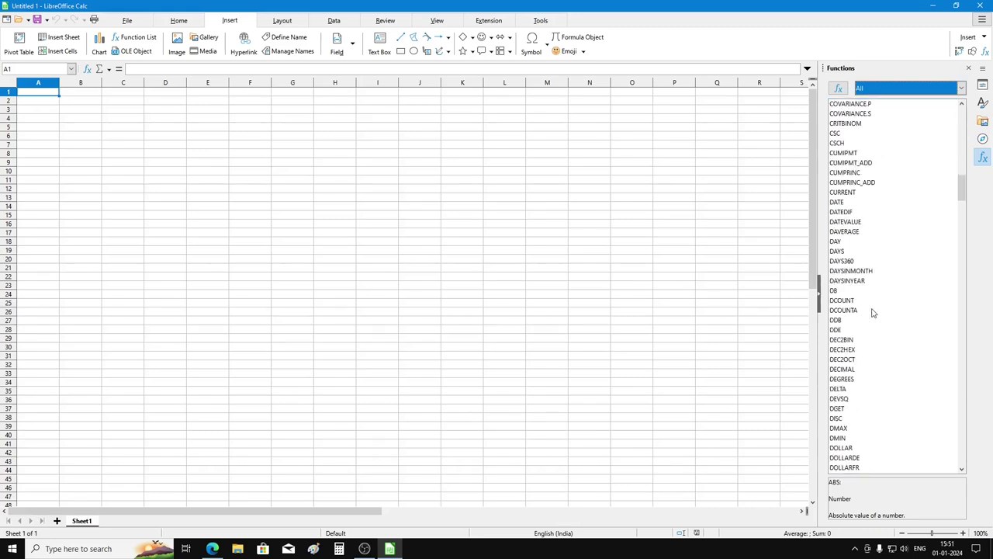
Examine the rest of the function list from the D functions through the L and M functions, and return to the C functions
scroll(872, 312, "down", 20)
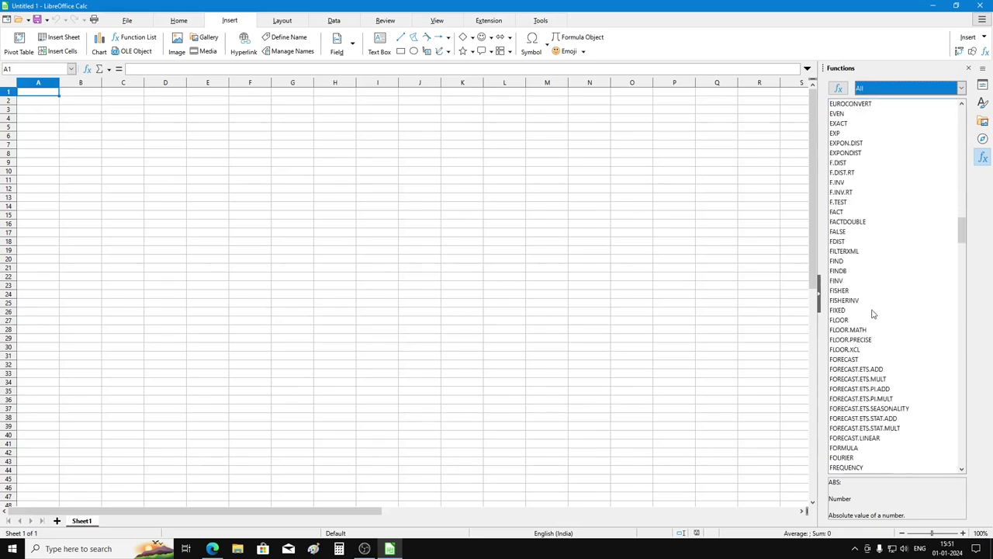
scroll(873, 312, "down", 15)
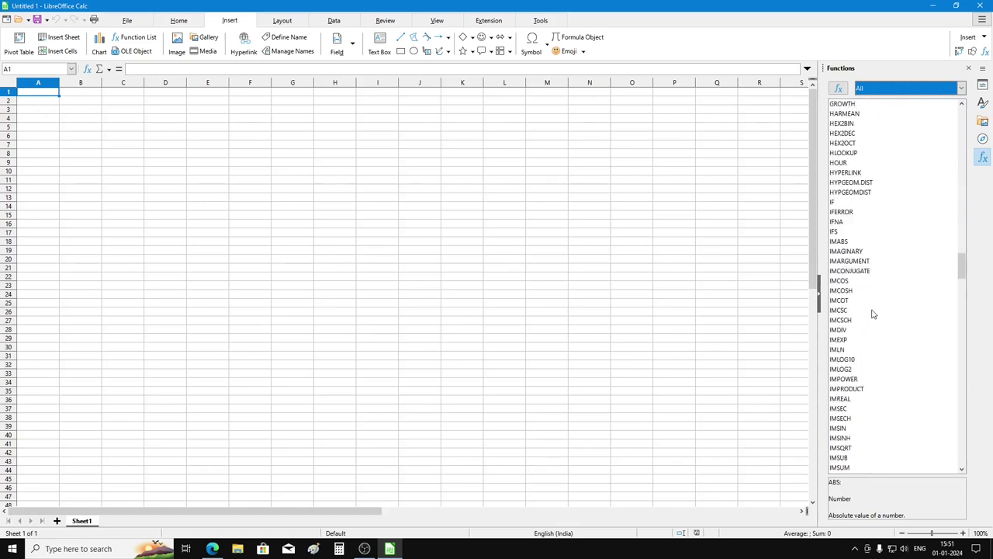
scroll(872, 313, "down", 20)
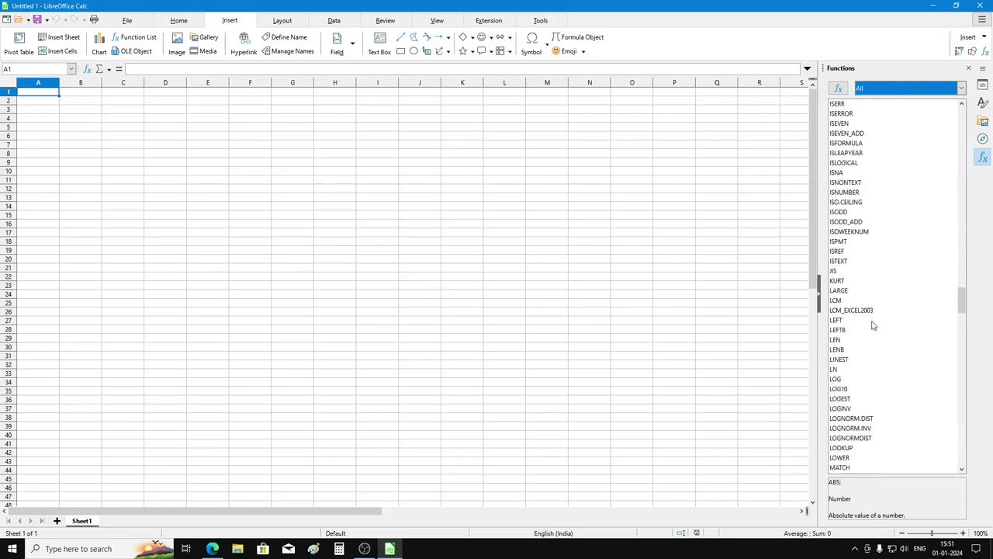
scroll(874, 342, "up", 19)
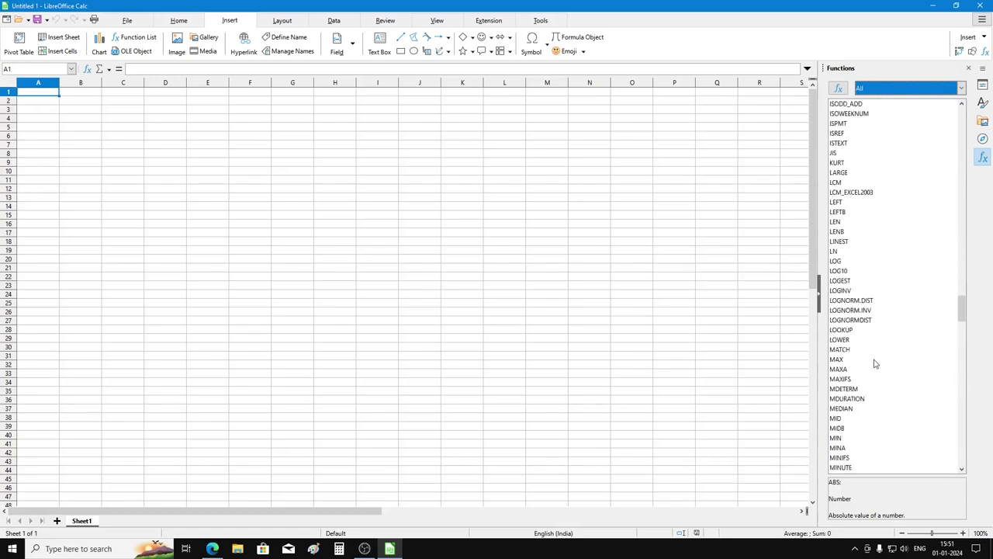
scroll(877, 356, "up", 20)
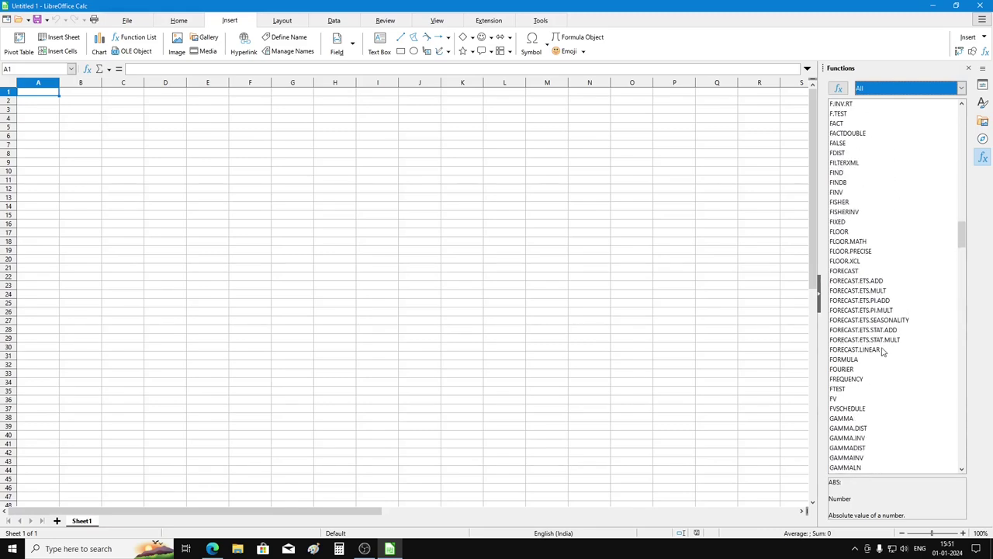
scroll(883, 350, "up", 17)
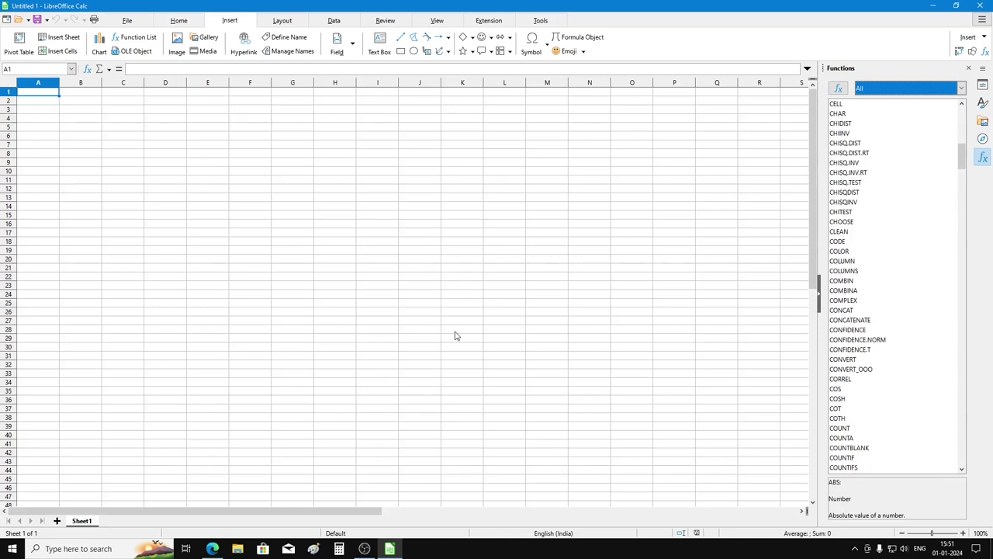
Close the blank Calc spreadsheet
left_click(134, 24)
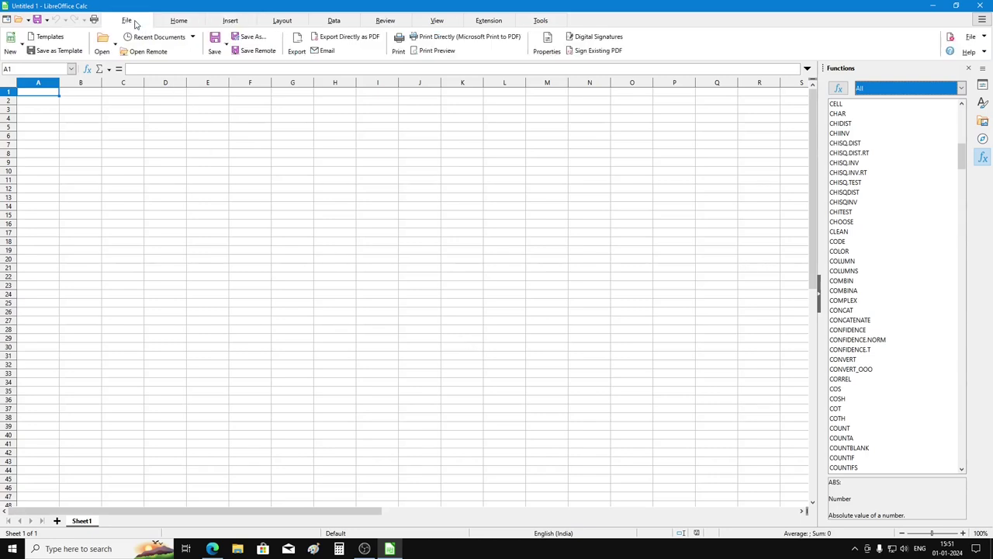
left_click(971, 36)
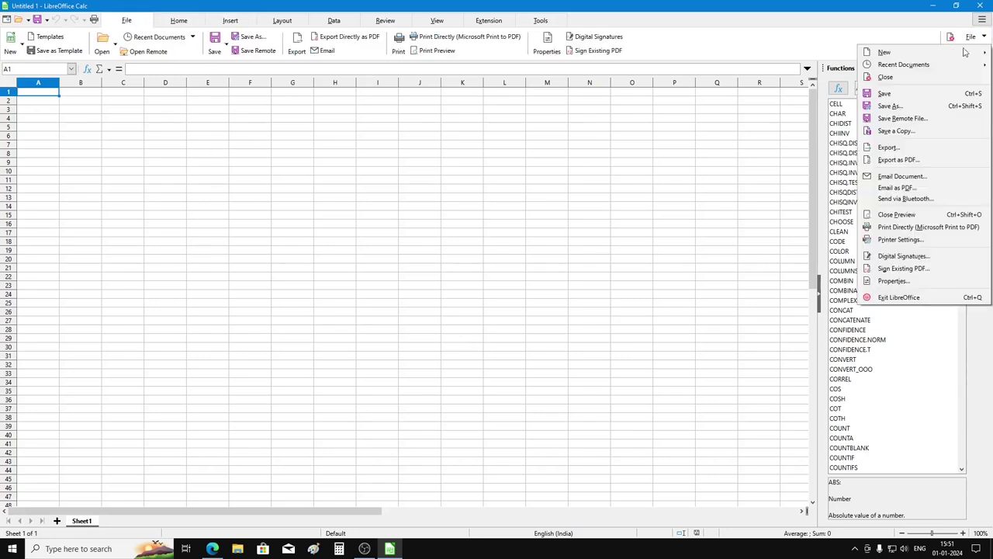
left_click(886, 77)
Create a new LibreOffice Impress presentation based on the Lights template
left_click(67, 224)
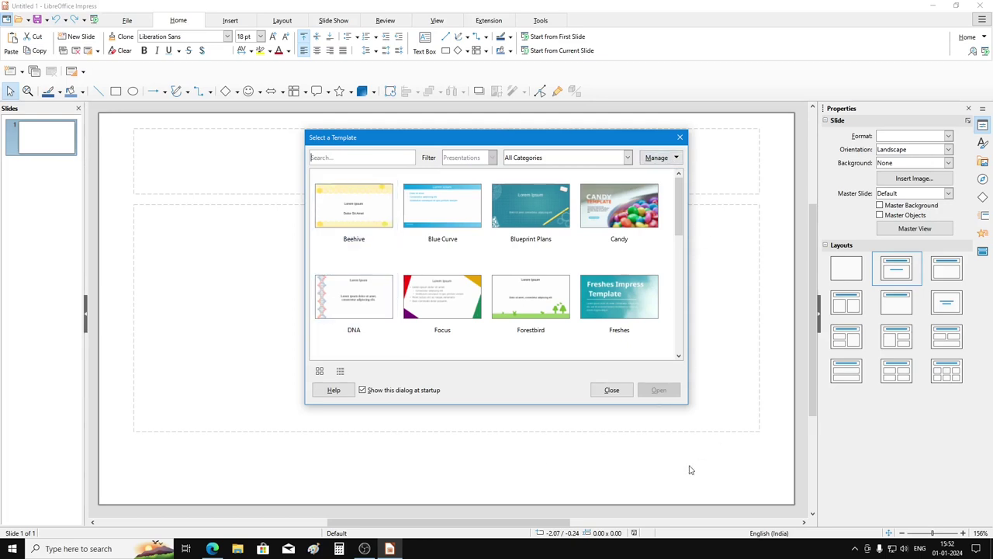
mouse_move(679, 208)
left_mouse_down()
mouse_move(677, 335)
mouse_move(686, 190)
left_mouse_up()
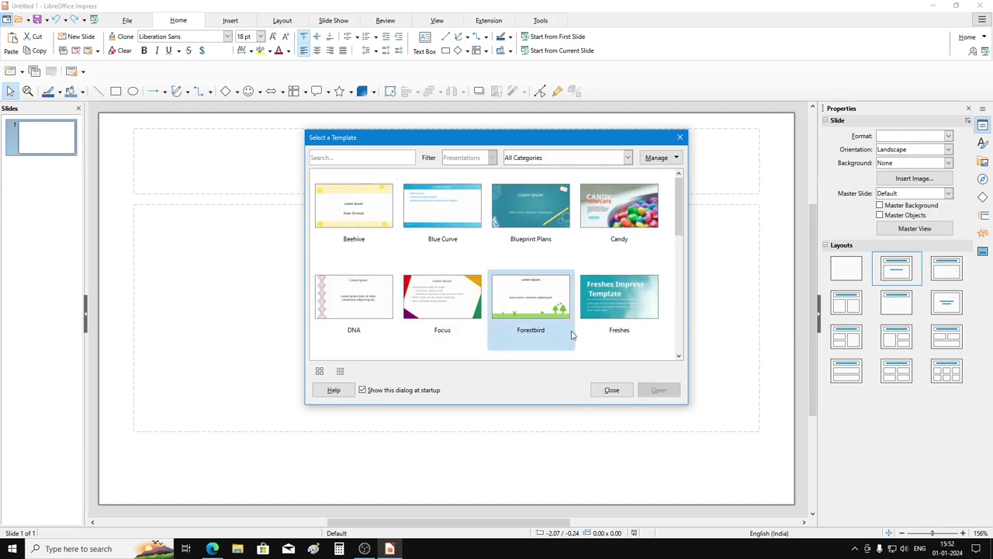
scroll(535, 249, "down", 3)
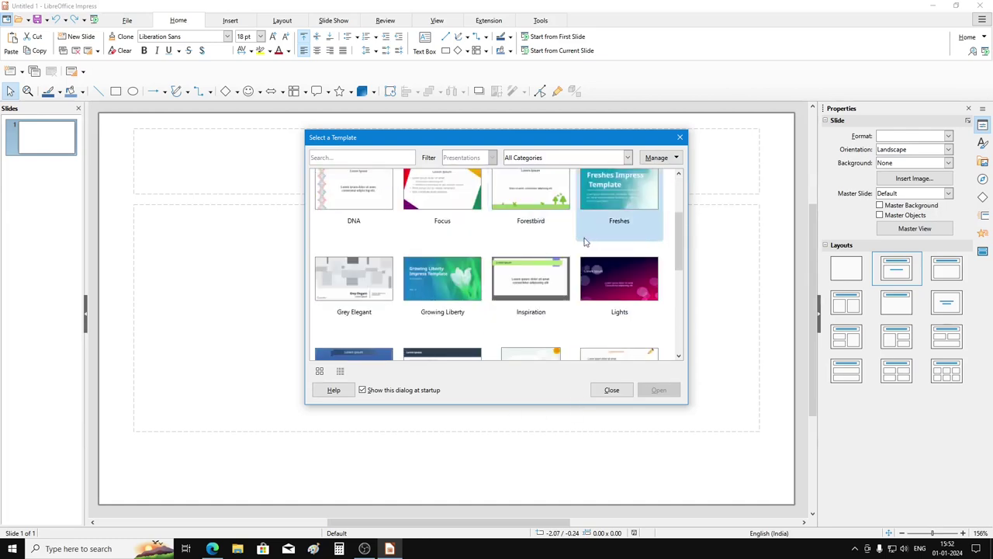
left_click(621, 288)
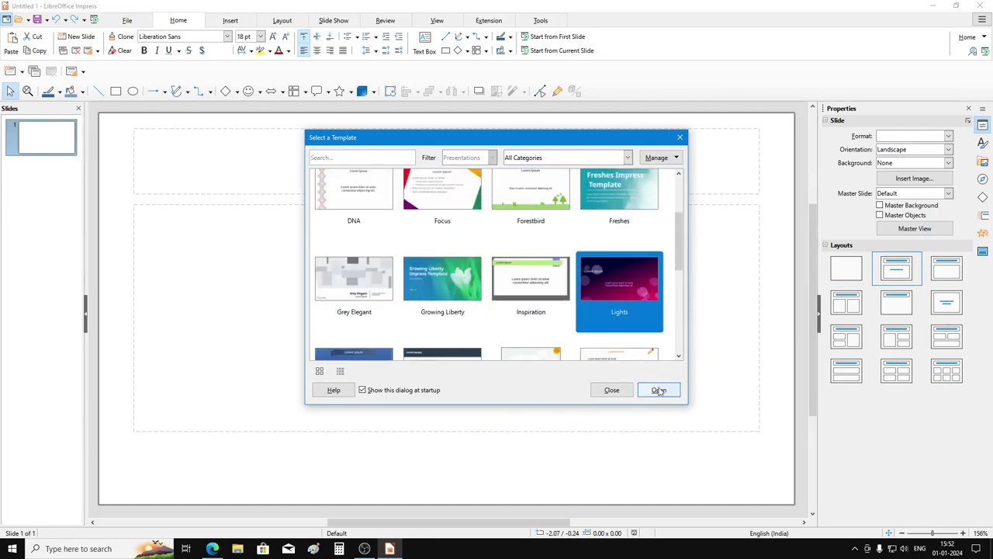
left_click(659, 391)
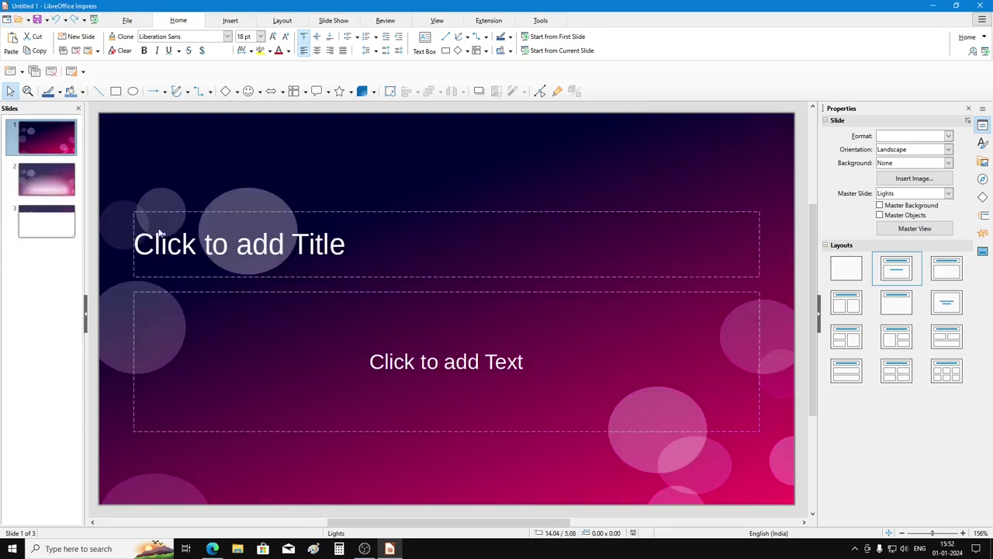